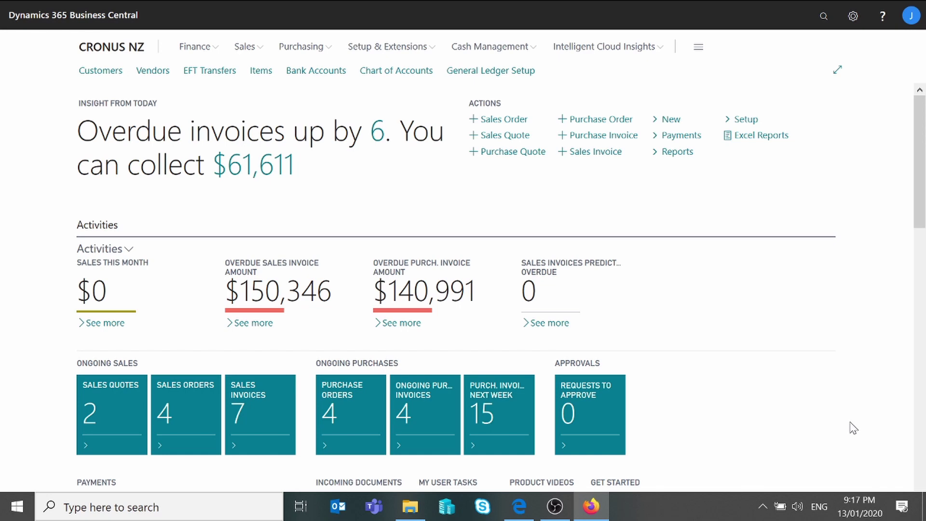
# Search for "defe" and open the Deferral Templates list.
pyautogui.hotkey('alt', 'q')
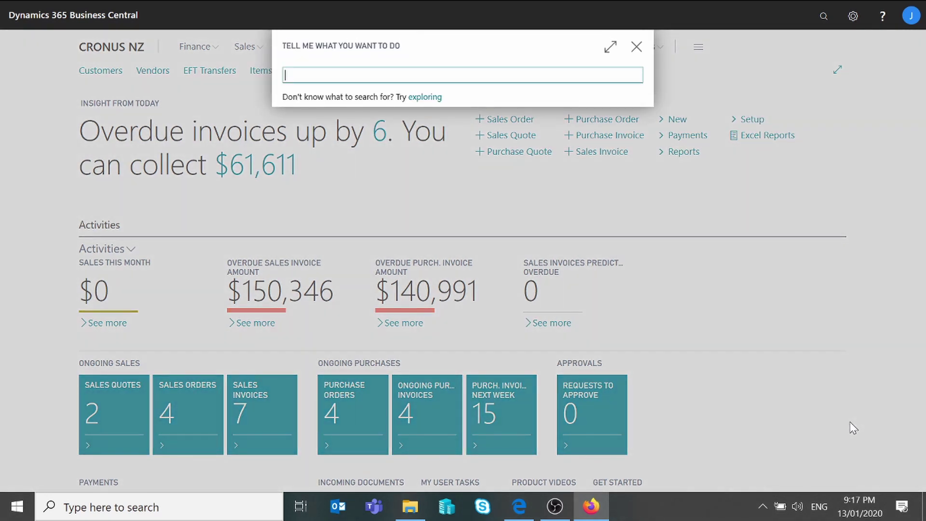
pyautogui.write('defe')
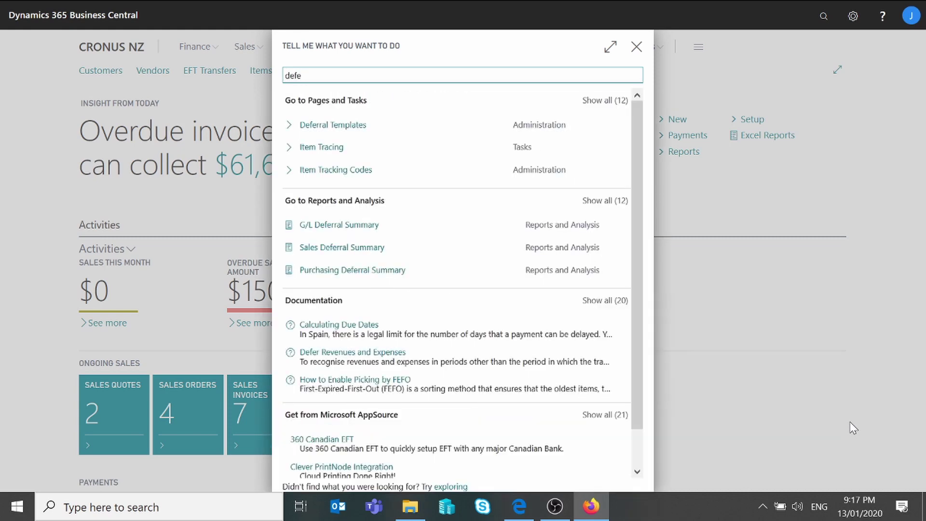
pyautogui.press('Down')
pyautogui.press('Down')
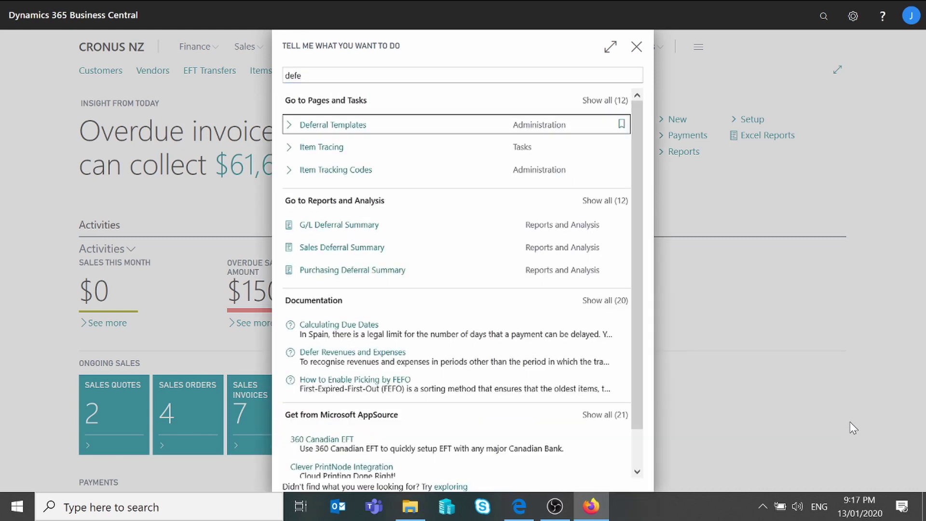
pyautogui.press('Return')
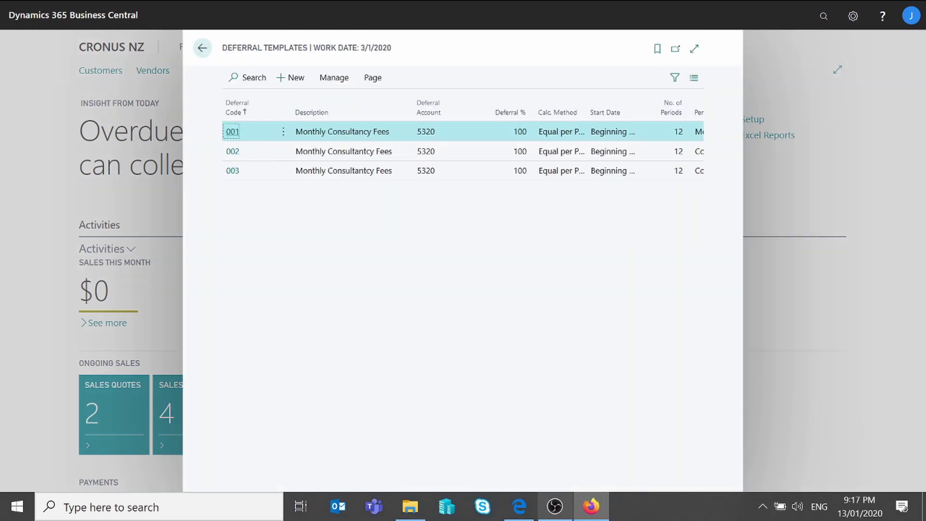
# Create a new deferral template with code 004 and the description "Monthly Consultancy Fees".
pyautogui.click(293, 78)
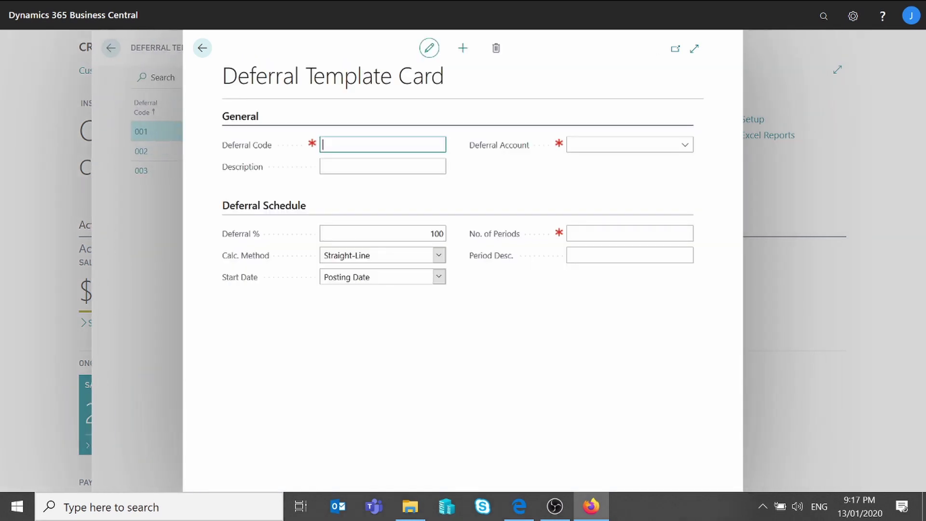
pyautogui.write('004')
pyautogui.press('Tab')
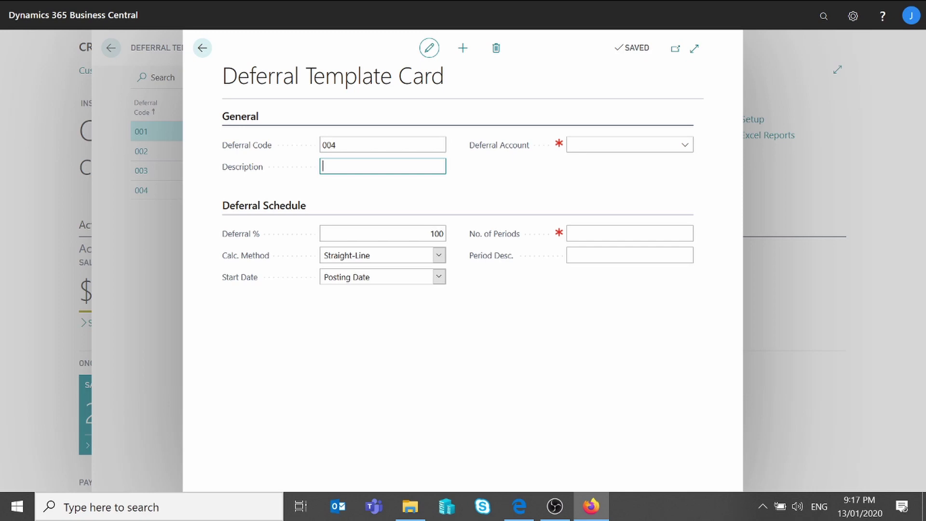
pyautogui.write('Monthly Consultancy')
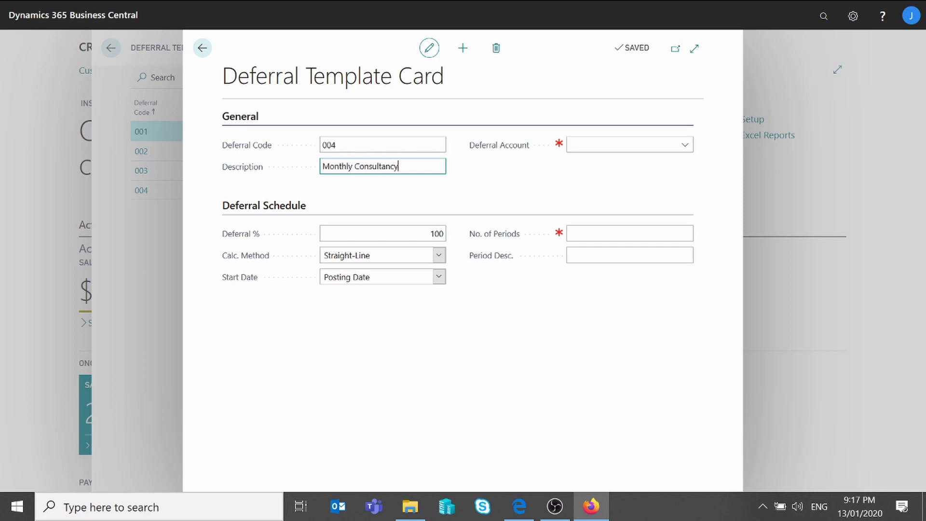
pyautogui.write(' Fees')
# Set the template's deferral account to the general ledger account 5320, Unpaid Expenses.
pyautogui.click(628, 145)
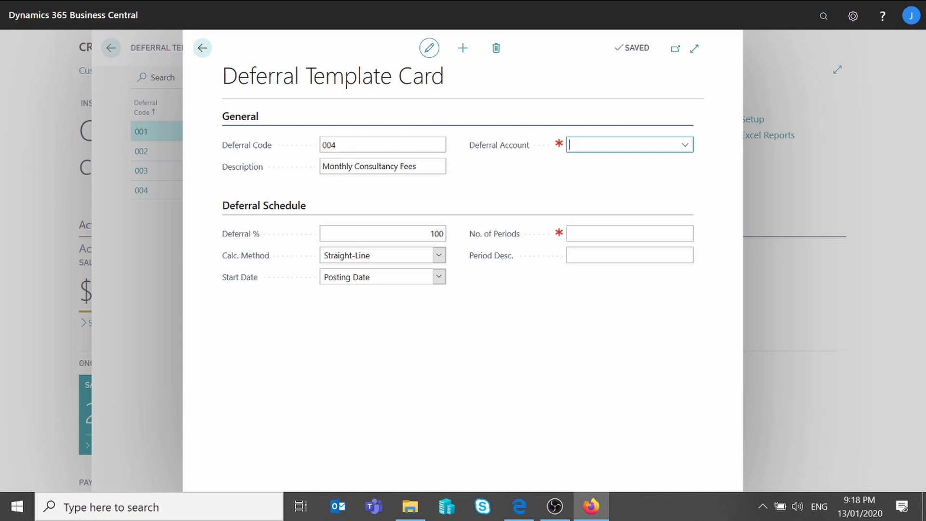
pyautogui.write('unpaid expens')
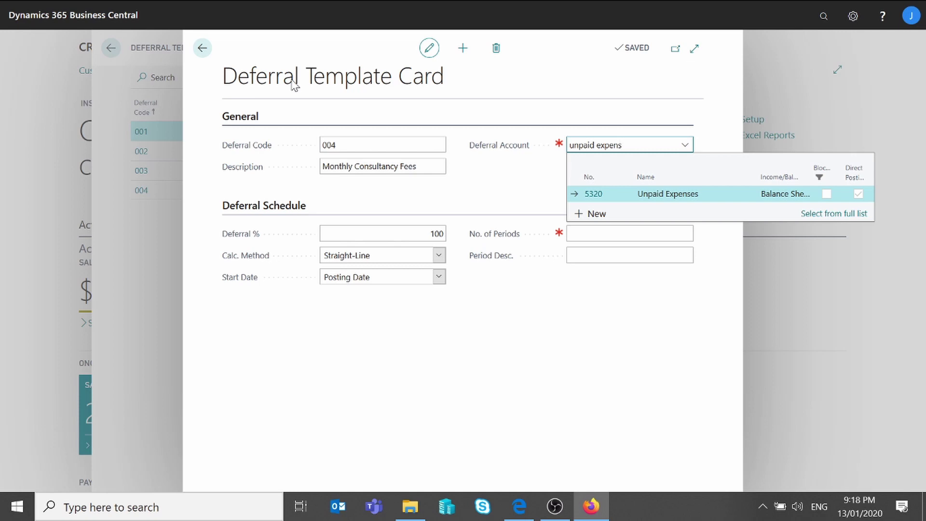
pyautogui.press('Return')
pyautogui.press('Tab')
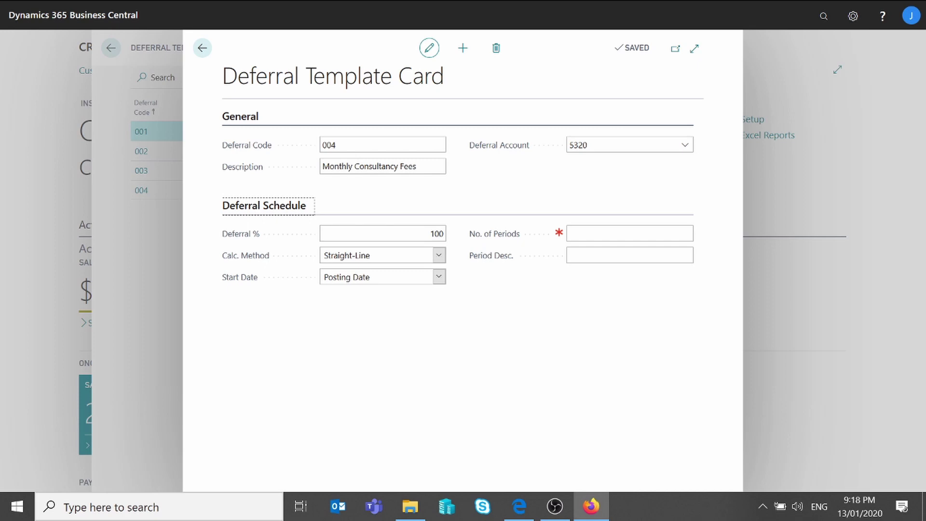
# Set the number of periods in the template's deferral schedule to 12.
pyautogui.press('Tab')
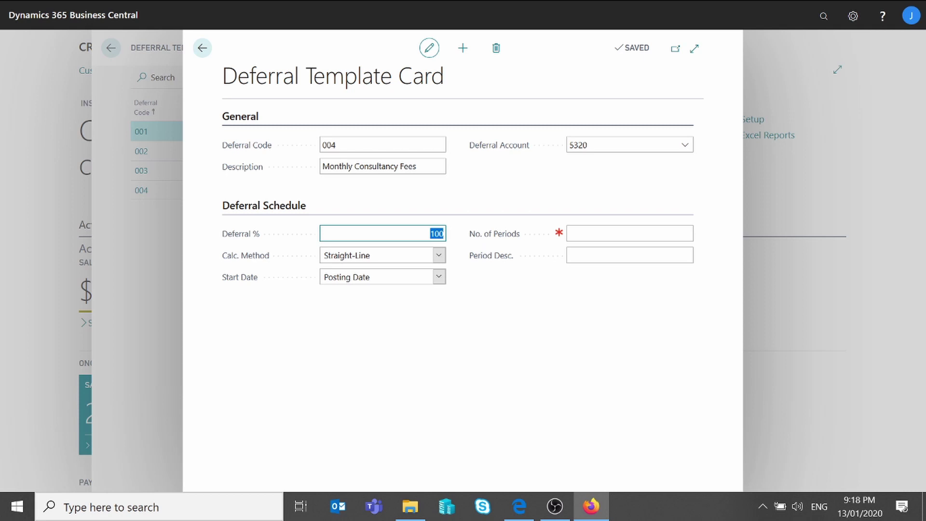
pyautogui.click(570, 240)
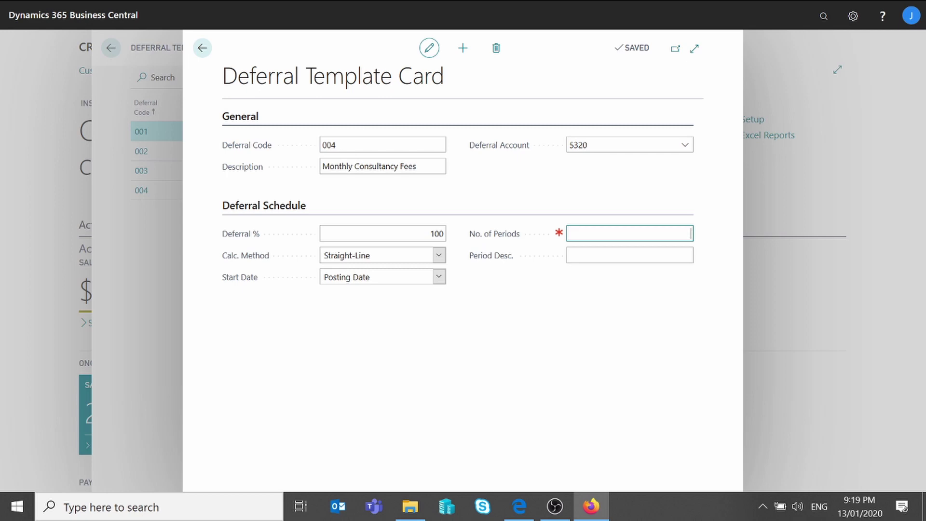
pyautogui.write('12')
# Review the available calculation methods and set the template's method to Equal per Period.
pyautogui.click(439, 256)
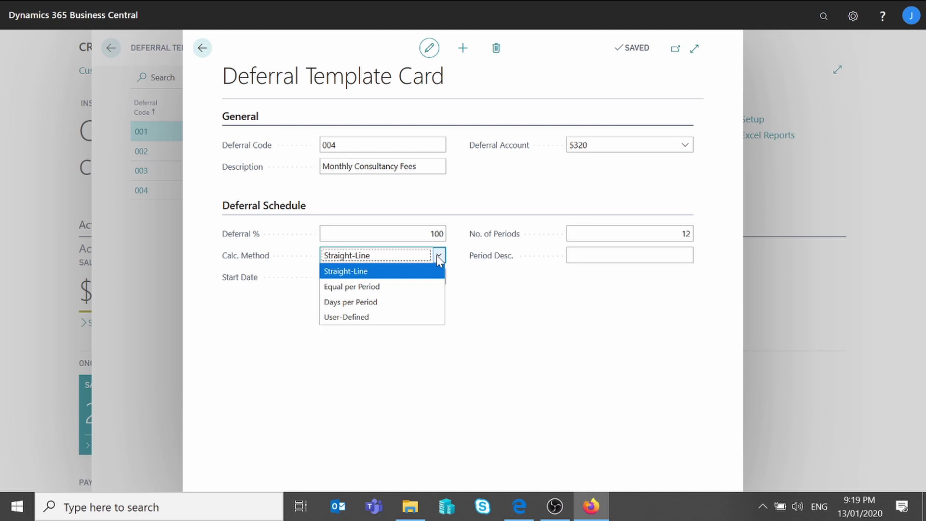
pyautogui.press('Down')
pyautogui.press('Down')
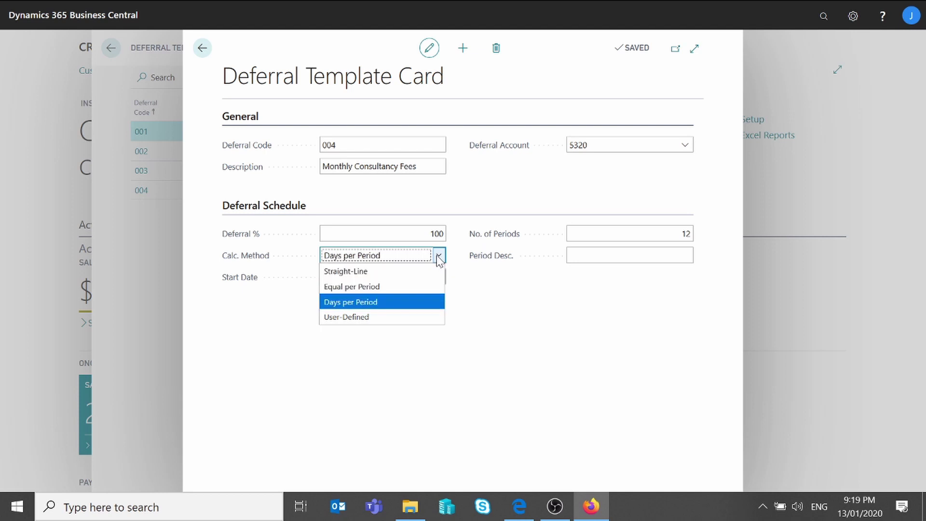
pyautogui.press('Down')
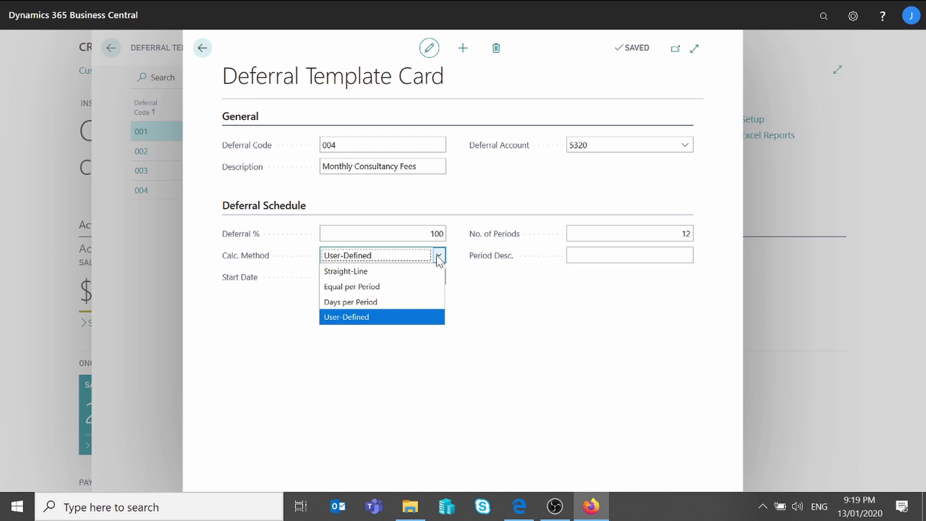
pyautogui.press('Up')
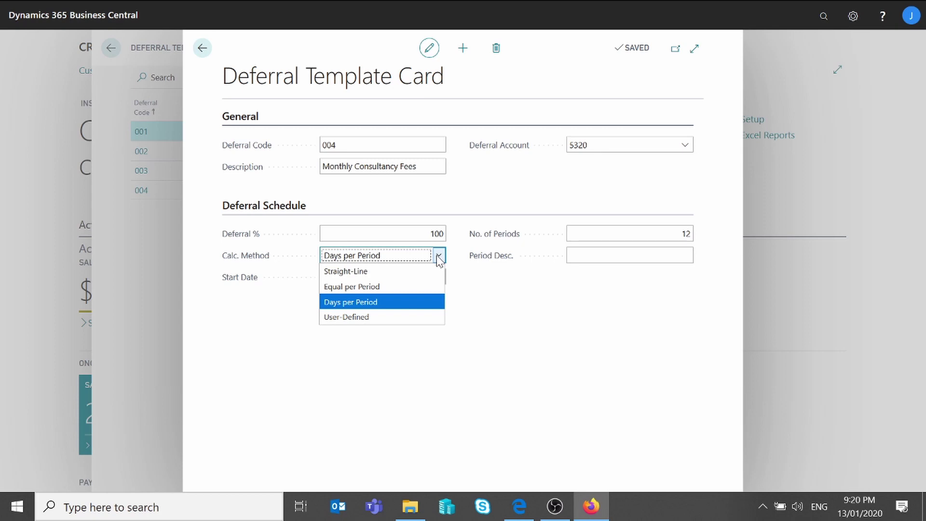
pyautogui.press('Up')
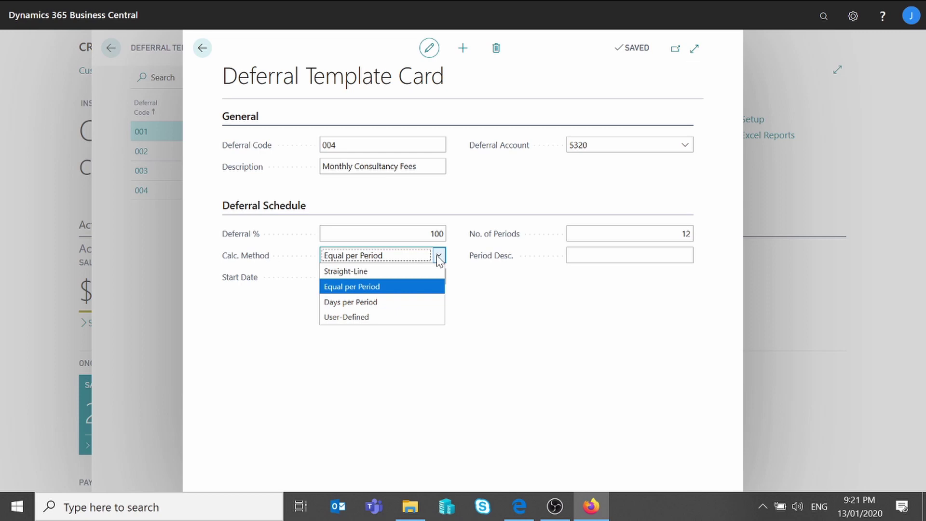
pyautogui.press('Up')
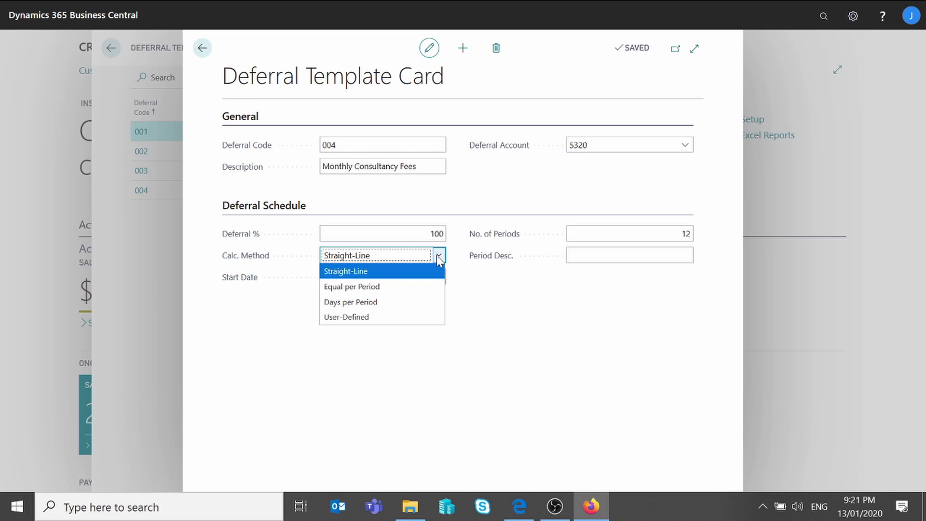
pyautogui.press('Down')
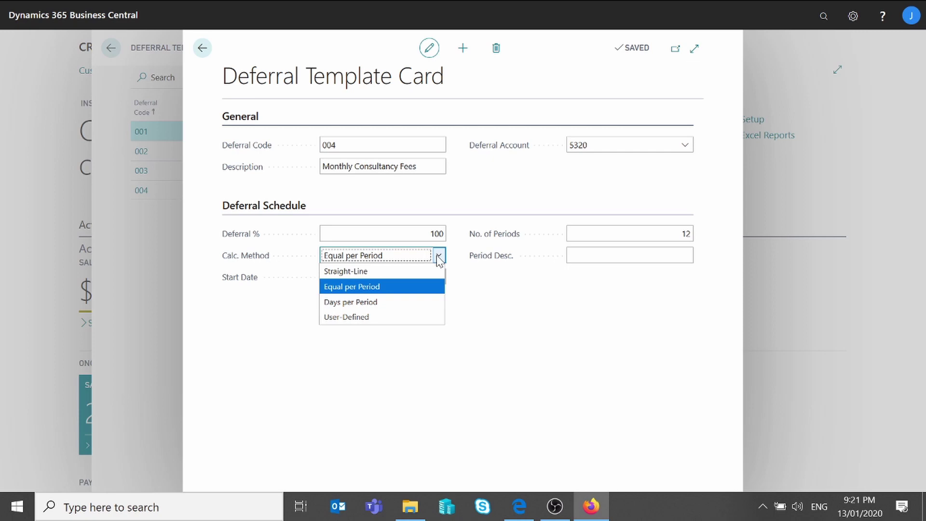
pyautogui.press('Return')
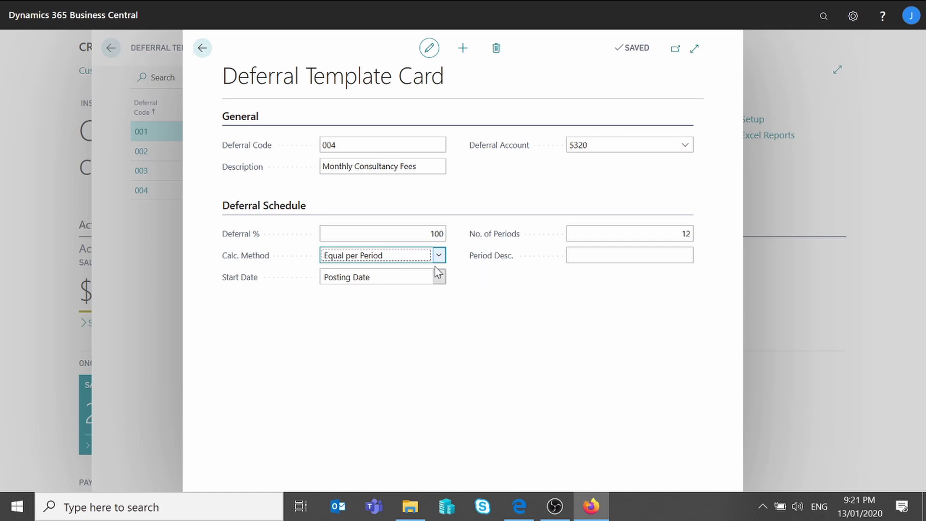
# Review the start date options and set the deferral schedule's start date to Beginning of Period.
pyautogui.click(440, 278)
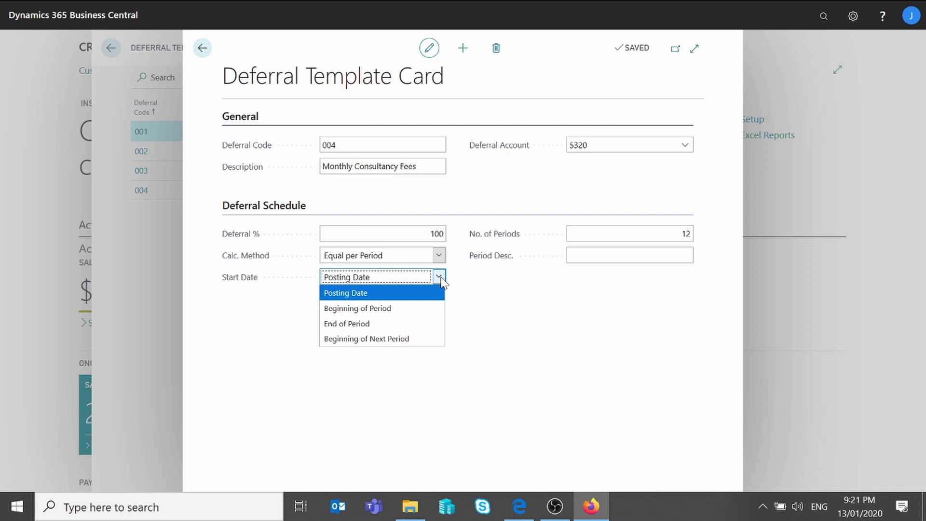
pyautogui.press('Down')
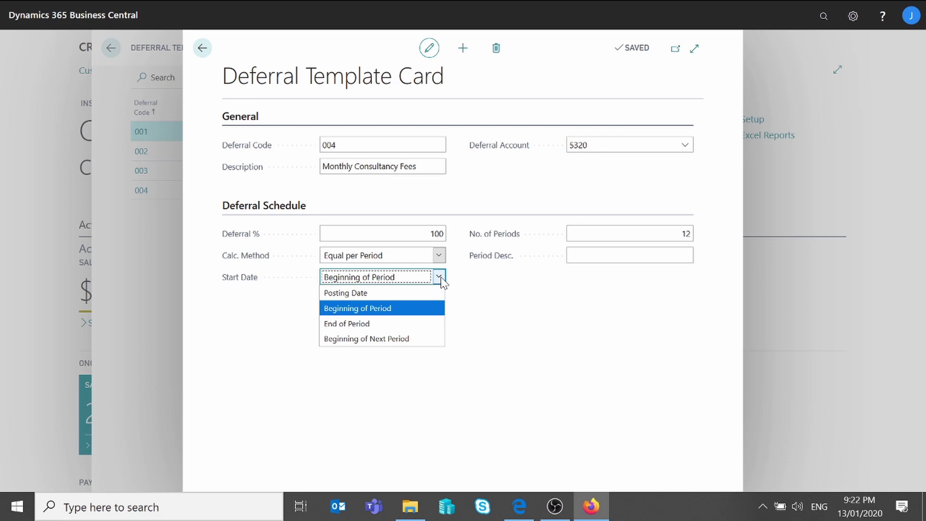
pyautogui.press('Down')
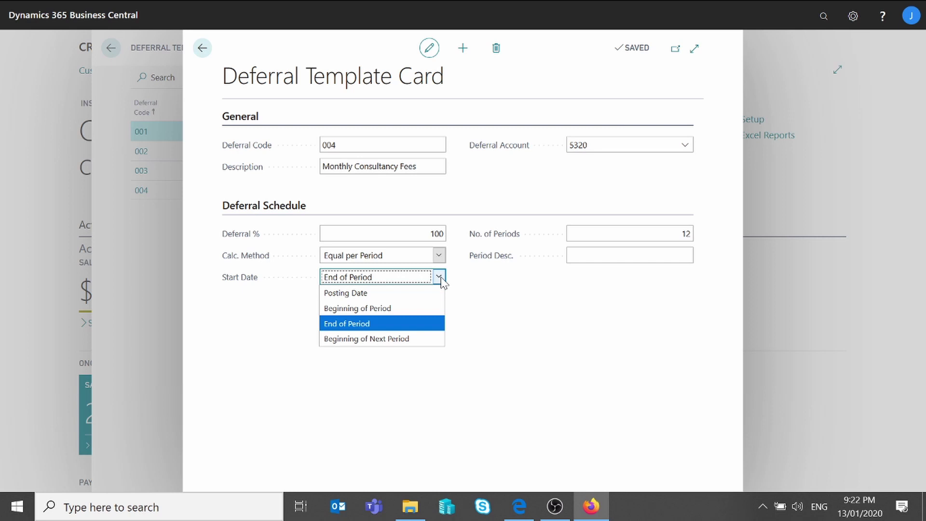
pyautogui.press('Down')
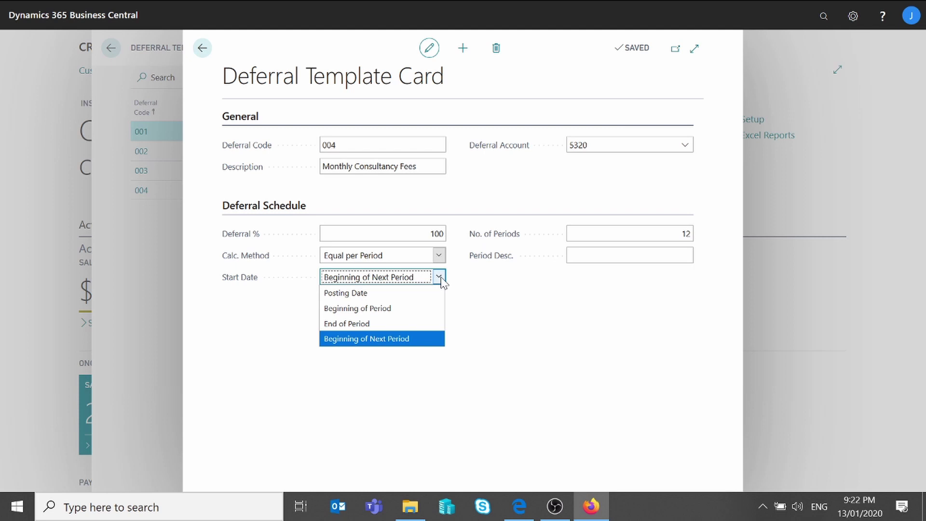
pyautogui.press('Up')
pyautogui.press('Up')
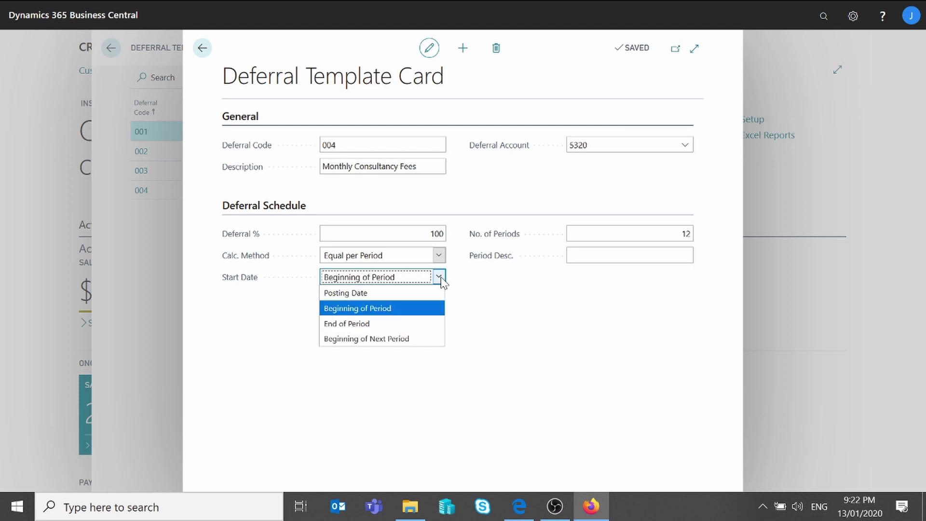
pyautogui.press('Return')
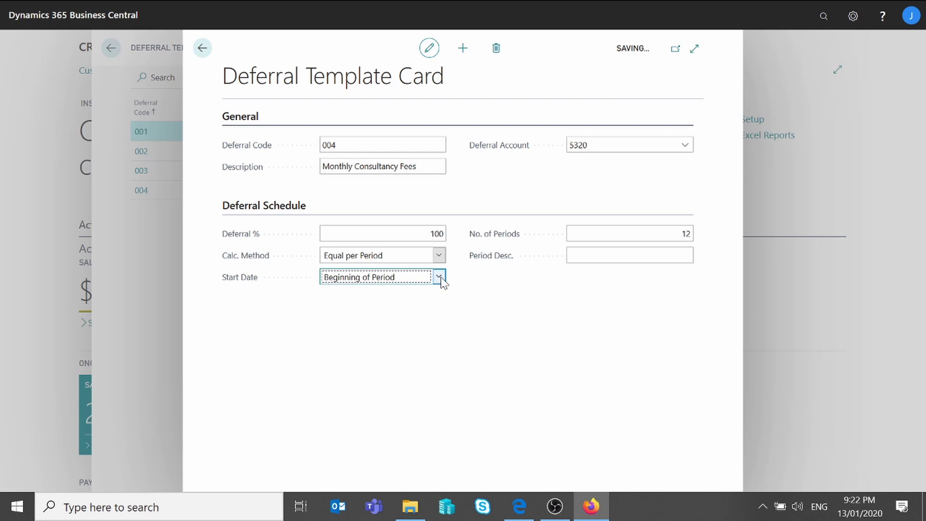
# Enter "Consultancy Fees %4 %6" as the period description and close the template card and list to return to the home page.
pyautogui.click(570, 255)
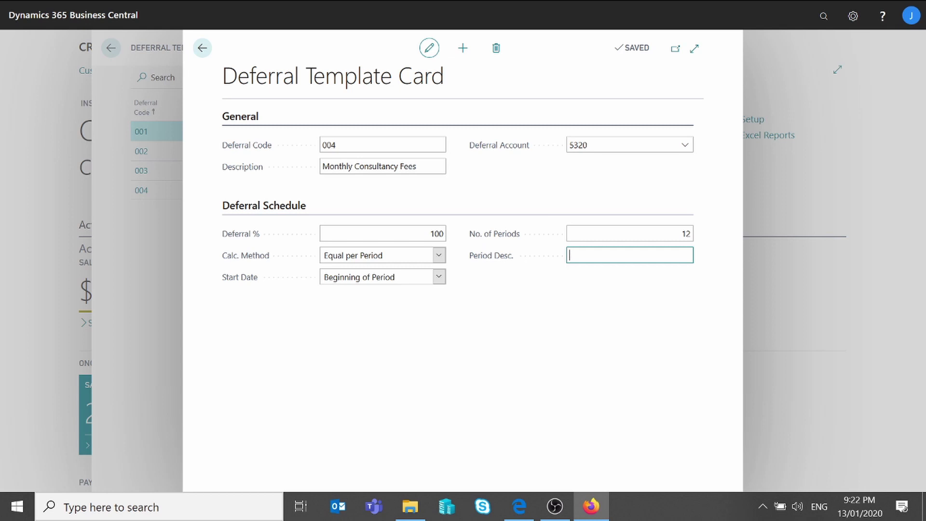
pyautogui.write('Consultancy Fees')
pyautogui.write('%4')
pyautogui.write('%6')
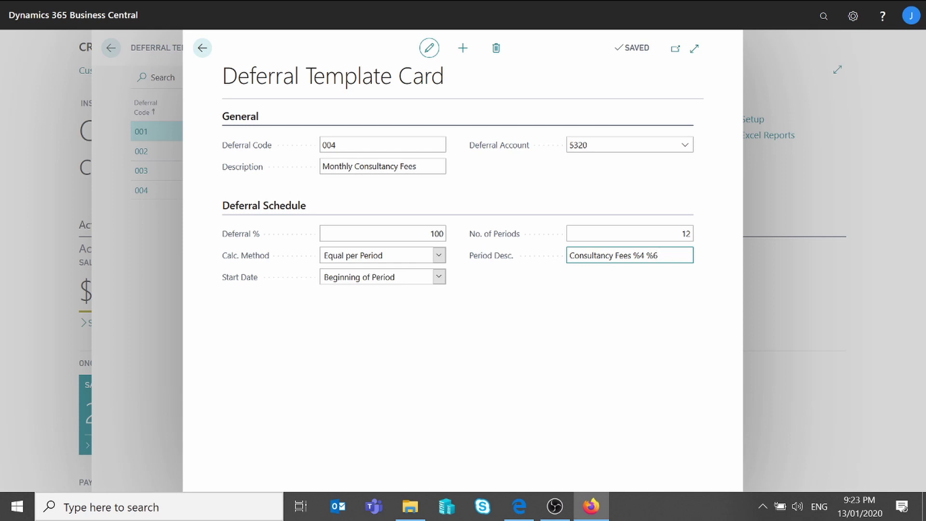
pyautogui.click(205, 50)
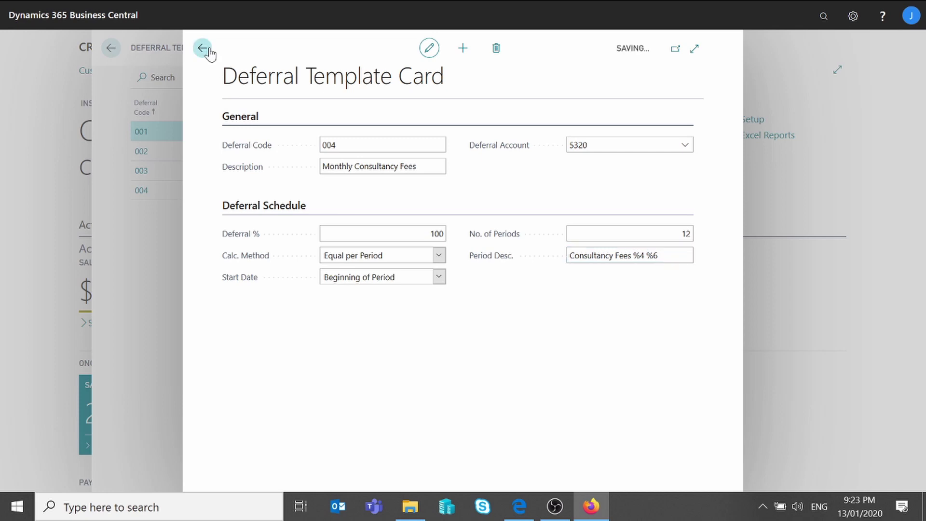
pyautogui.click(200, 52)
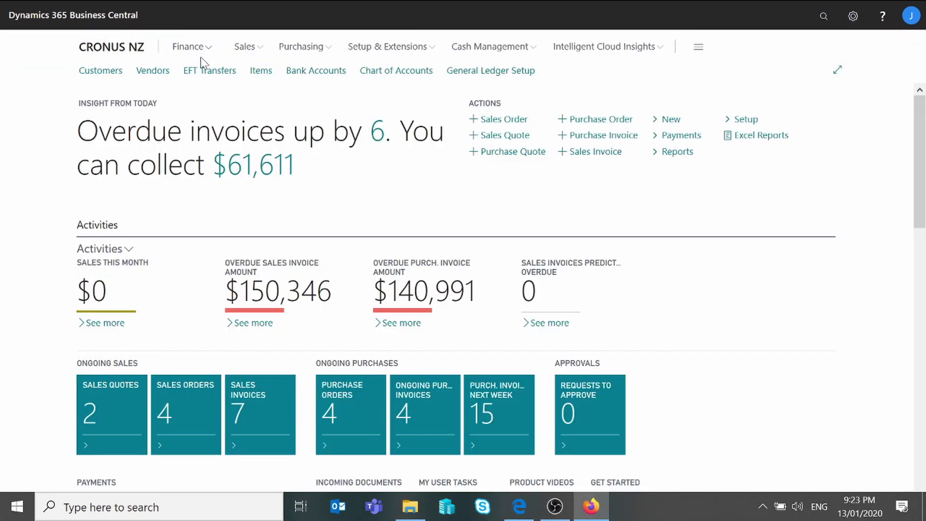
# Open the Chart of Accounts and search it for account 8320.
pyautogui.click(366, 80)
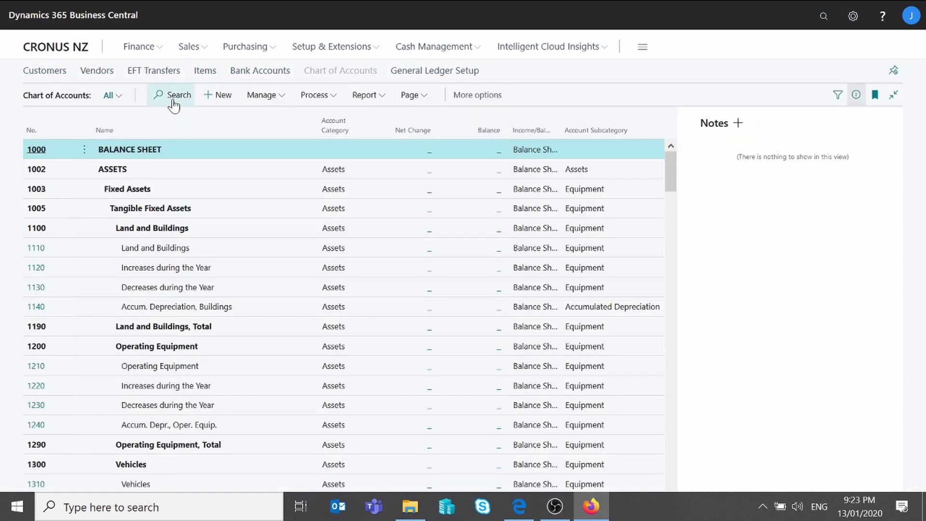
pyautogui.click(172, 102)
pyautogui.write('8320')
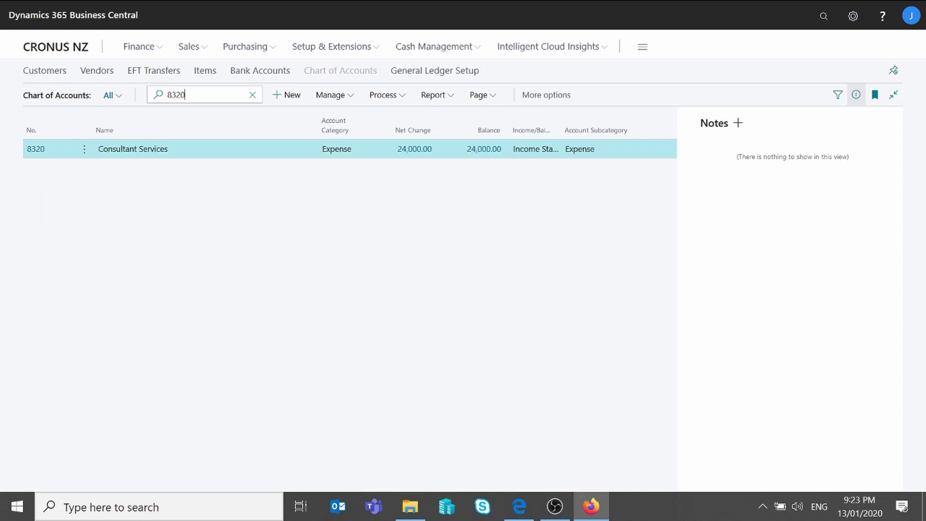
# Open the card of the Consultant Services account and set its default deferral template to 004.
pyautogui.click(36, 150)
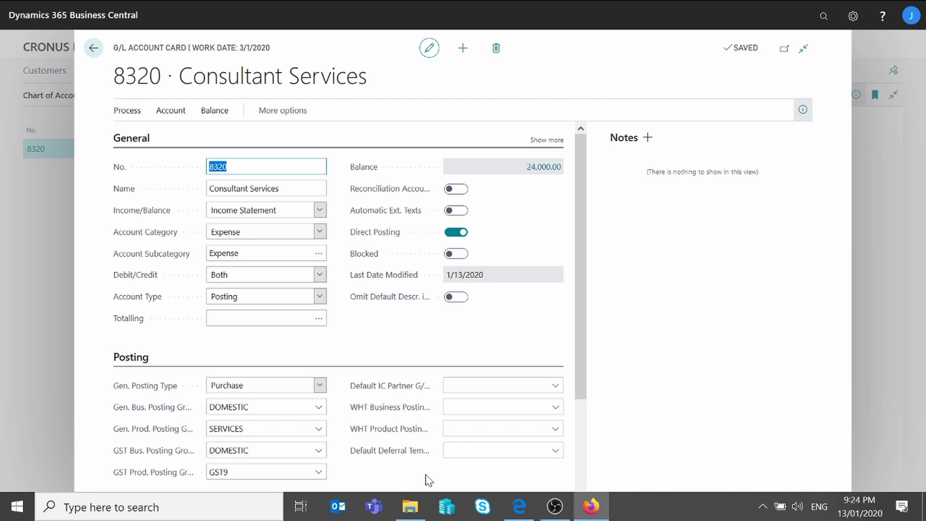
pyautogui.click(554, 454)
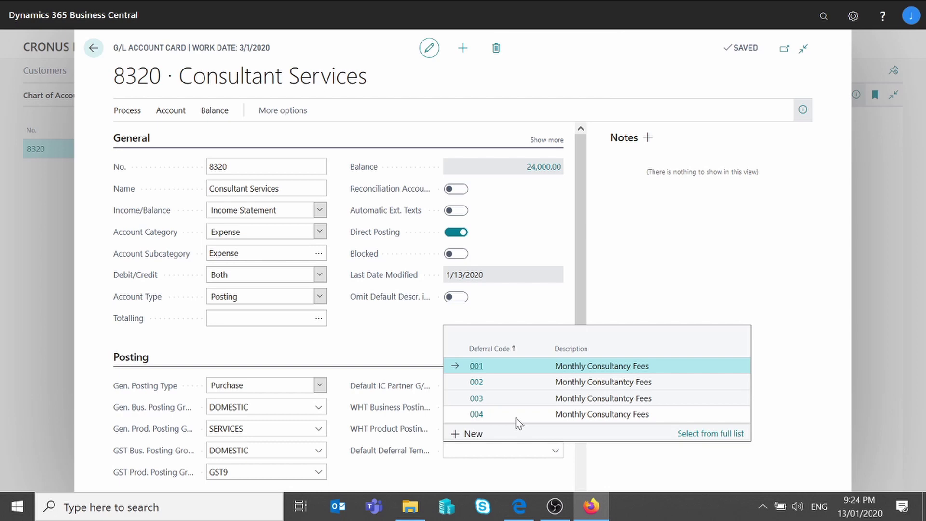
pyautogui.click(516, 417)
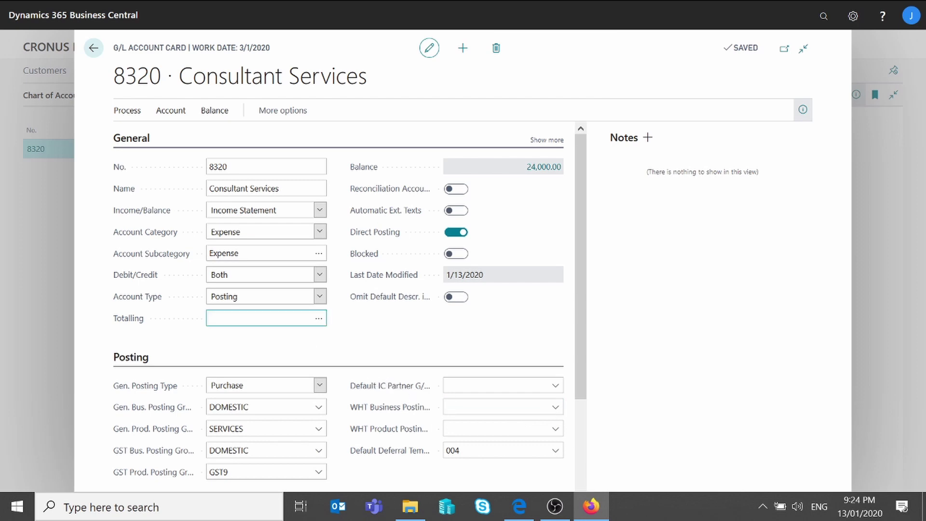
# Close the account card and create a new purchase invoice for the vendor Fabrikam, Inc.
pyautogui.click(94, 48)
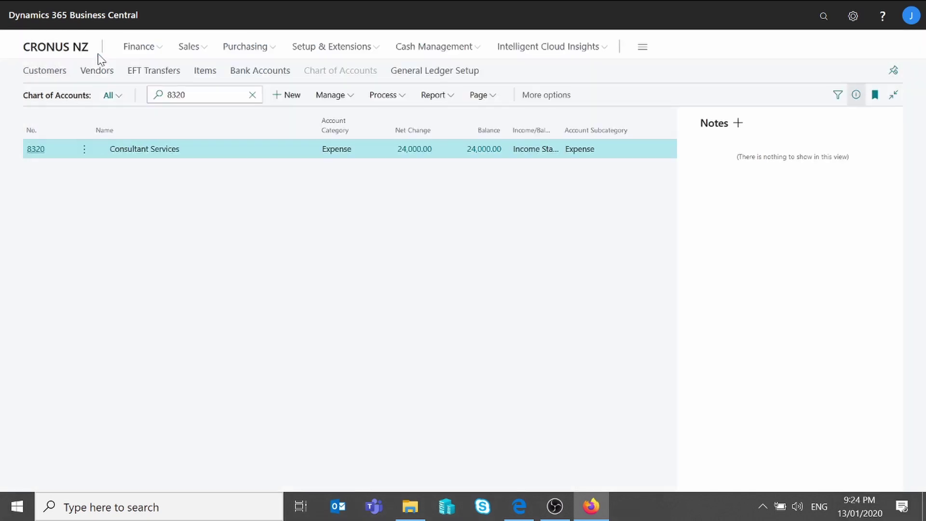
pyautogui.click(231, 50)
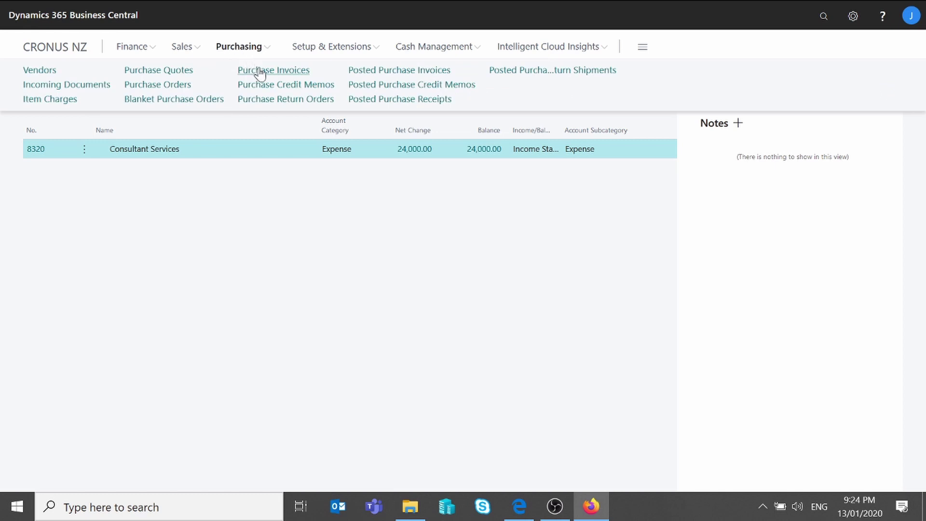
pyautogui.click(260, 73)
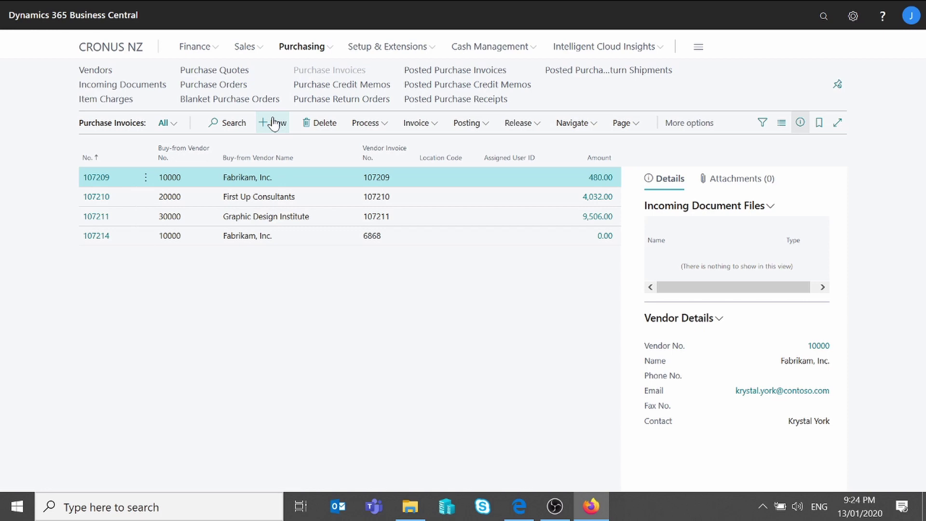
pyautogui.click(273, 124)
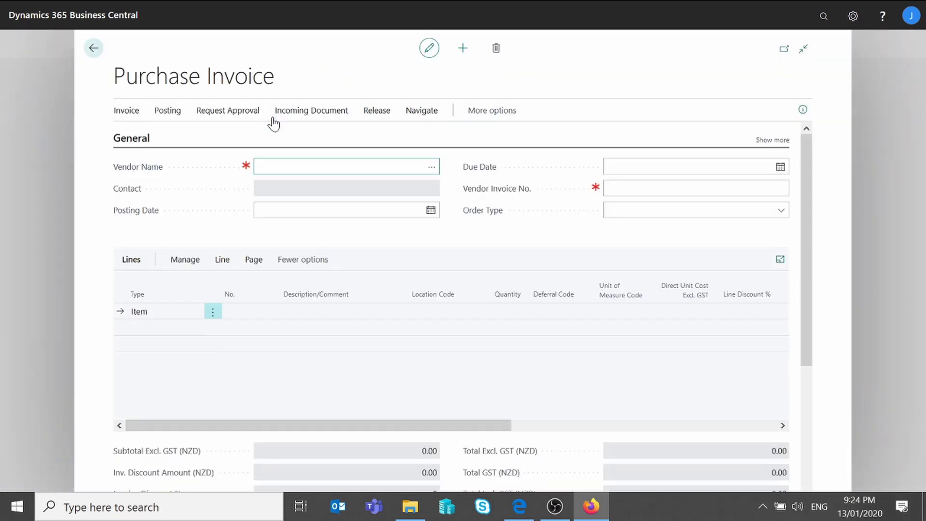
pyautogui.click(435, 167)
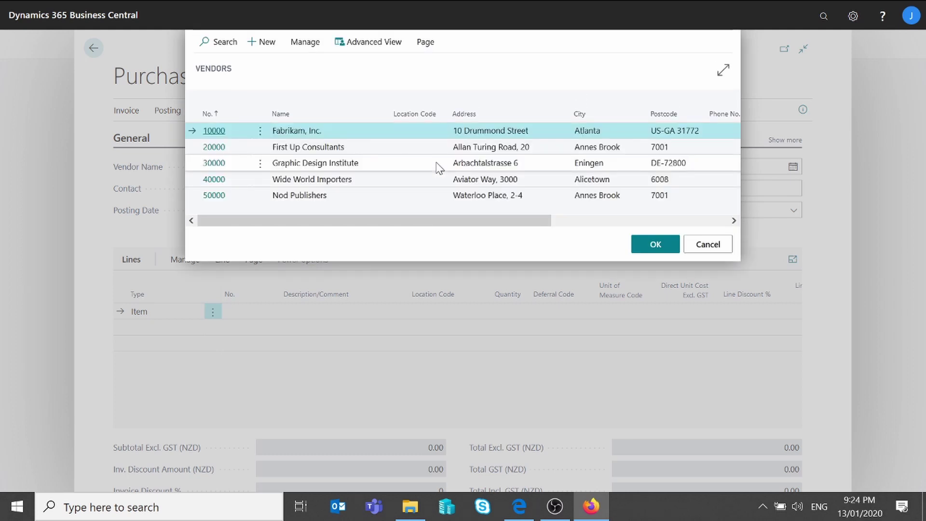
pyautogui.click(644, 246)
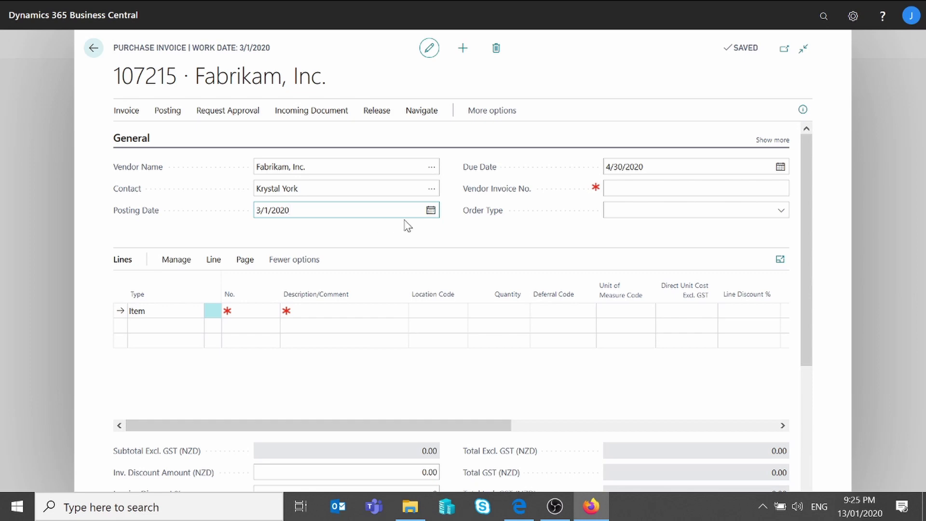
# Set the purchase invoice's posting date to 4/1/2019.
pyautogui.click(431, 211)
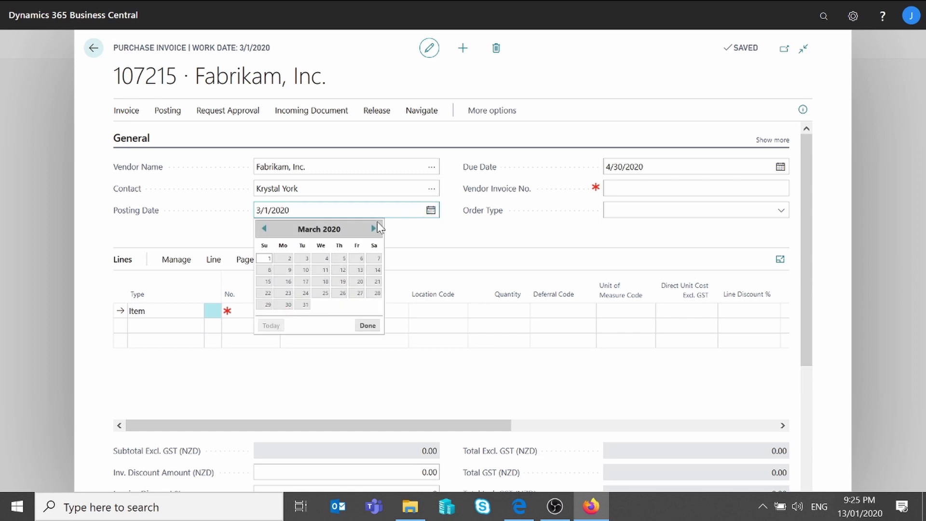
pyautogui.press('BackSpace')
pyautogui.press('BackSpace')
pyautogui.write('19')
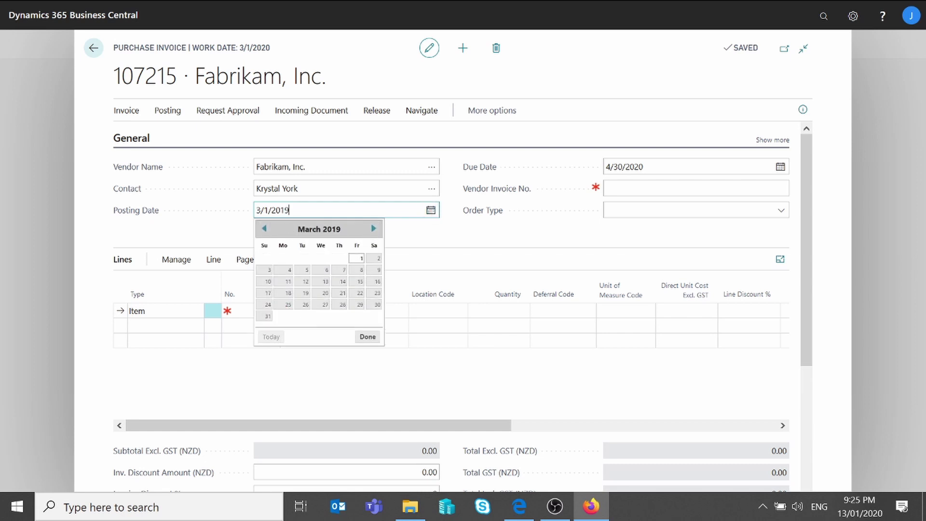
pyautogui.press('BackSpace')
pyautogui.write('4')
pyautogui.press('Tab')
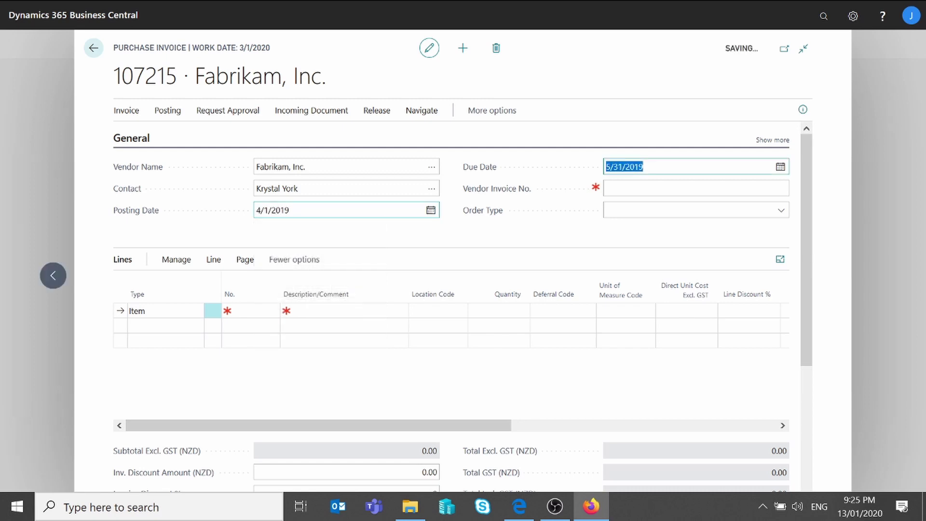
# Enter 86868 as the vendor invoice number.
pyautogui.click(637, 183)
pyautogui.write('86868')
pyautogui.press('Tab')
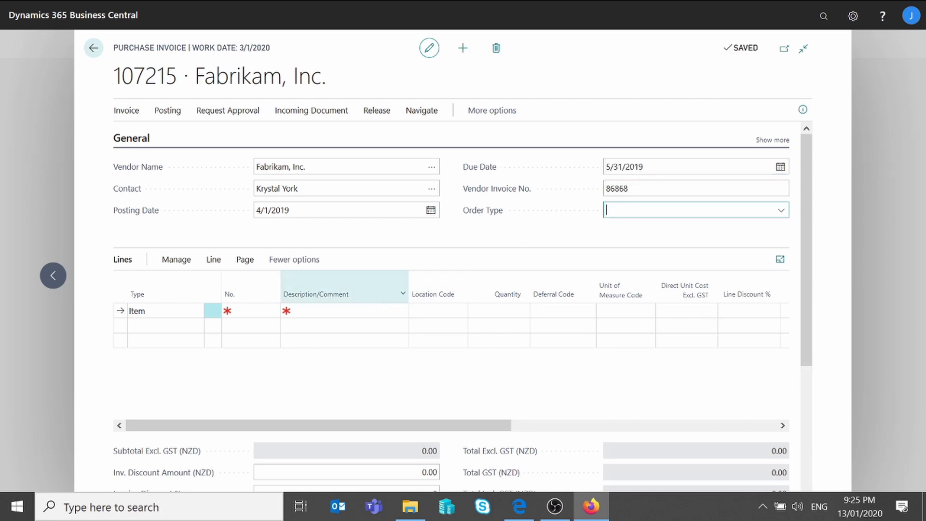
# Set the first invoice line's type to G/L Account and assign it account 8320.
pyautogui.click(171, 312)
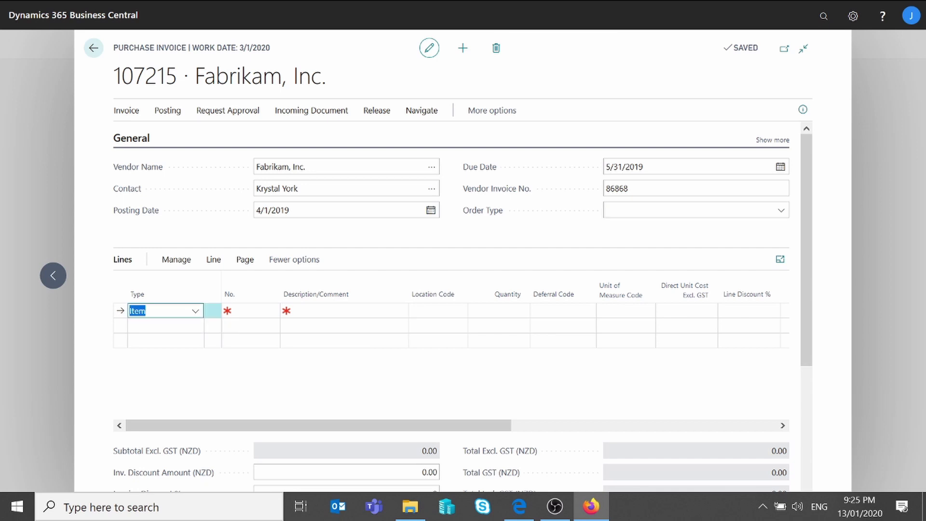
pyautogui.click(195, 312)
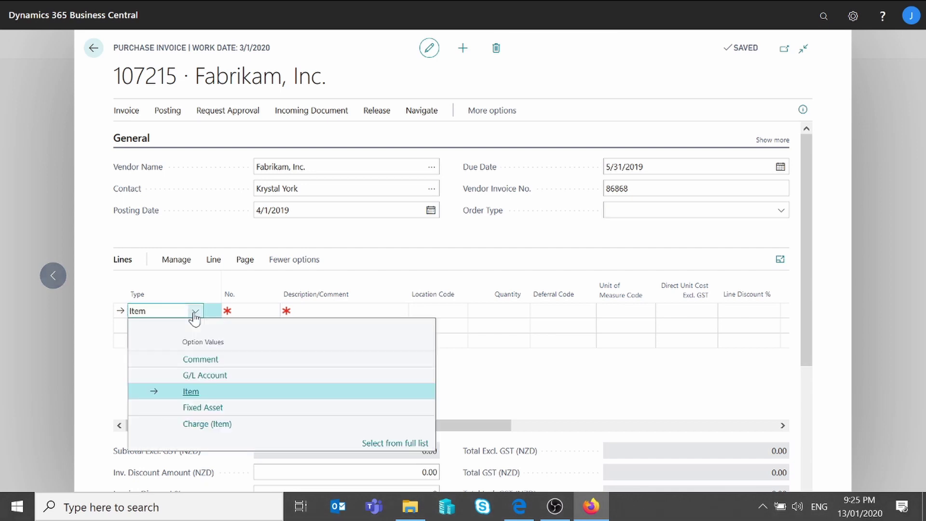
pyautogui.click(202, 374)
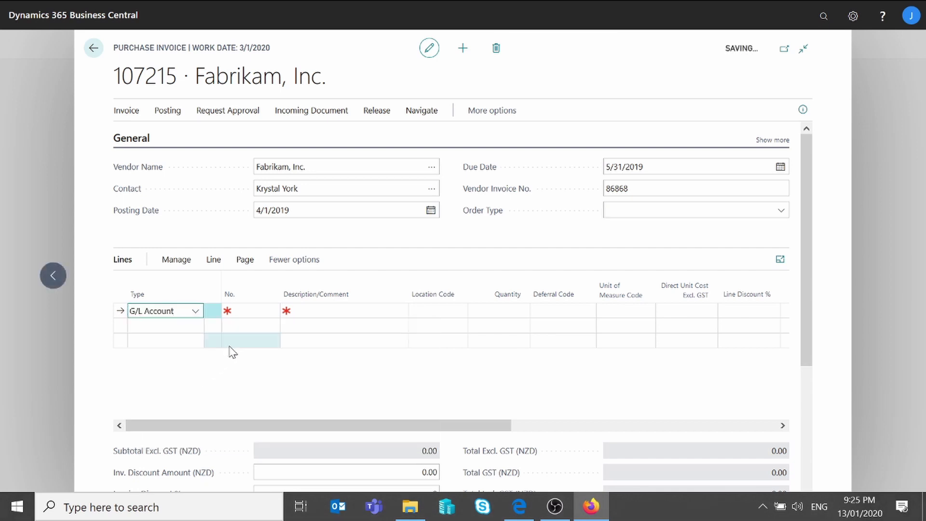
pyautogui.click(250, 311)
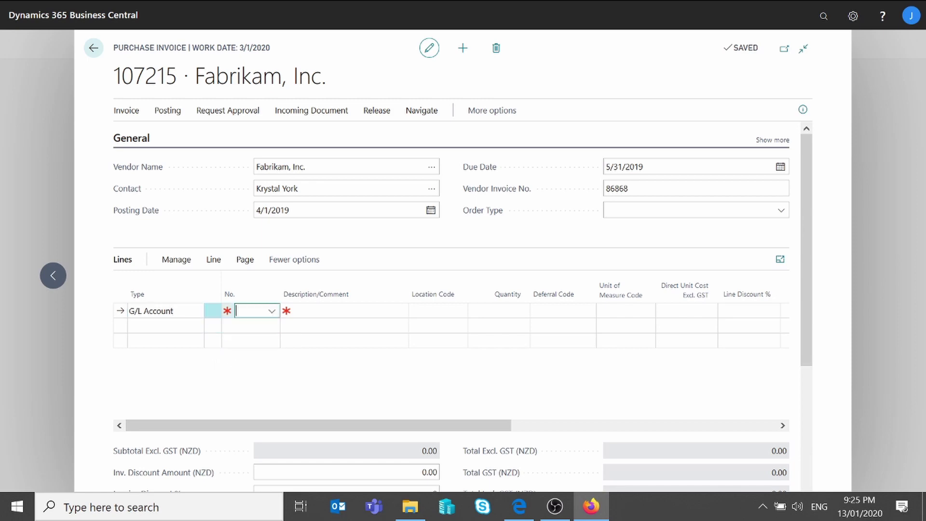
pyautogui.click(272, 311)
pyautogui.write('8')
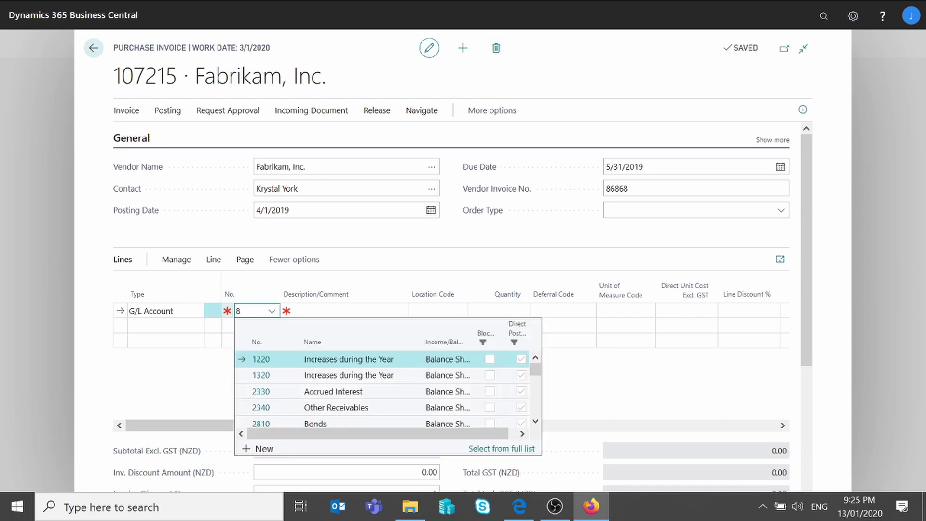
pyautogui.write('32')
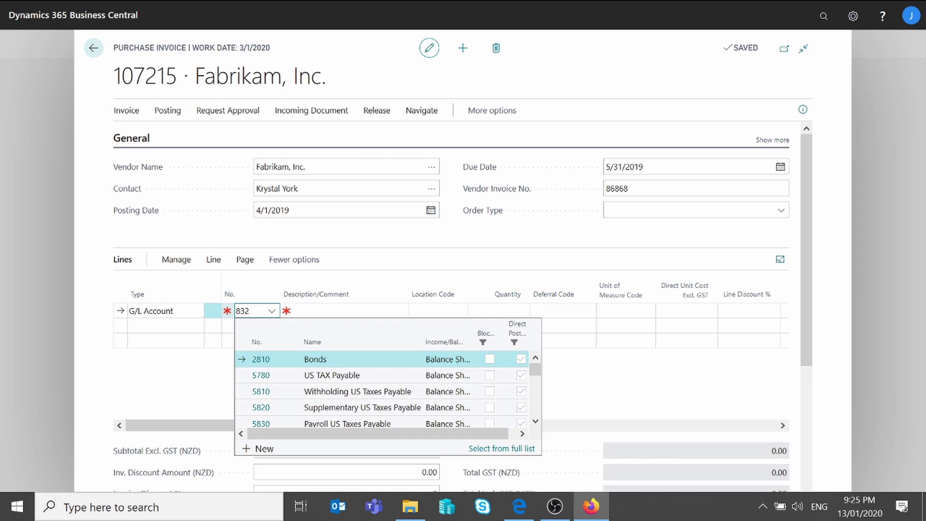
pyautogui.write('0')
pyautogui.press('Tab')
pyautogui.press('Tab')
pyautogui.press('Tab')
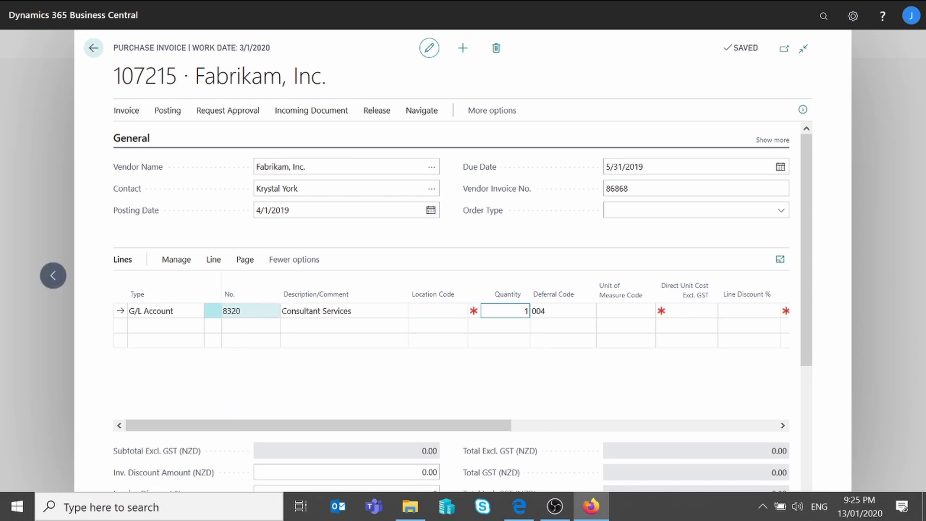
# Set the Consultant Services line's quantity to 1 and direct unit cost to 12000, and check the invoice totals.
pyautogui.write('1')
pyautogui.press('Tab')
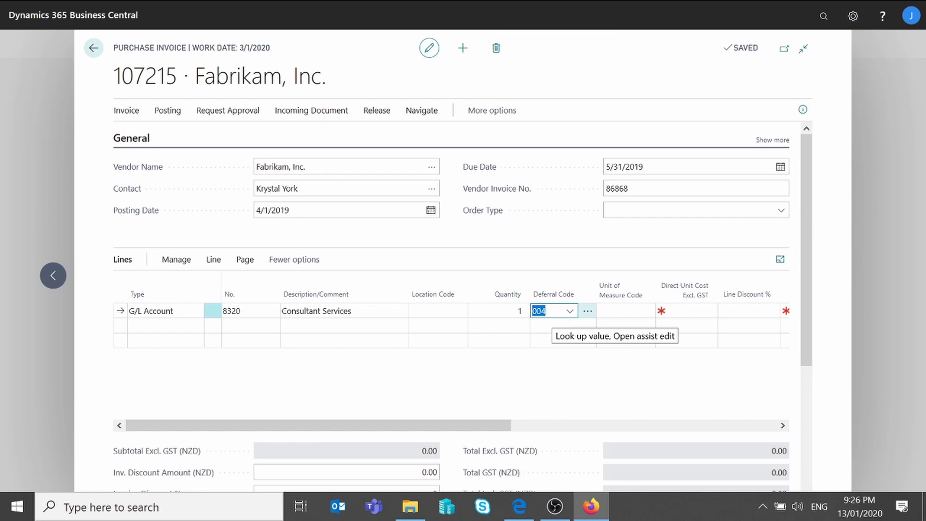
pyautogui.press('Tab')
pyautogui.press('Tab')
pyautogui.write('12000')
pyautogui.press('Tab')
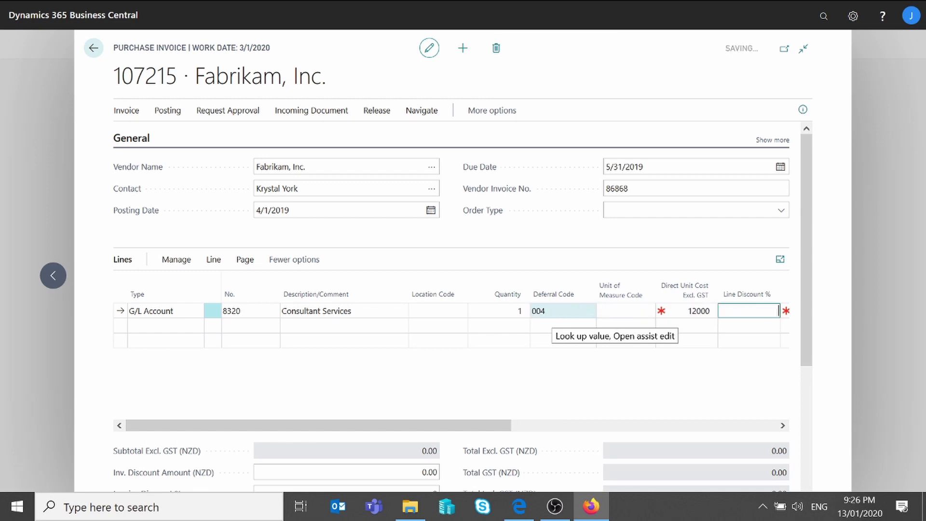
pyautogui.scroll(-2, 556, 319)
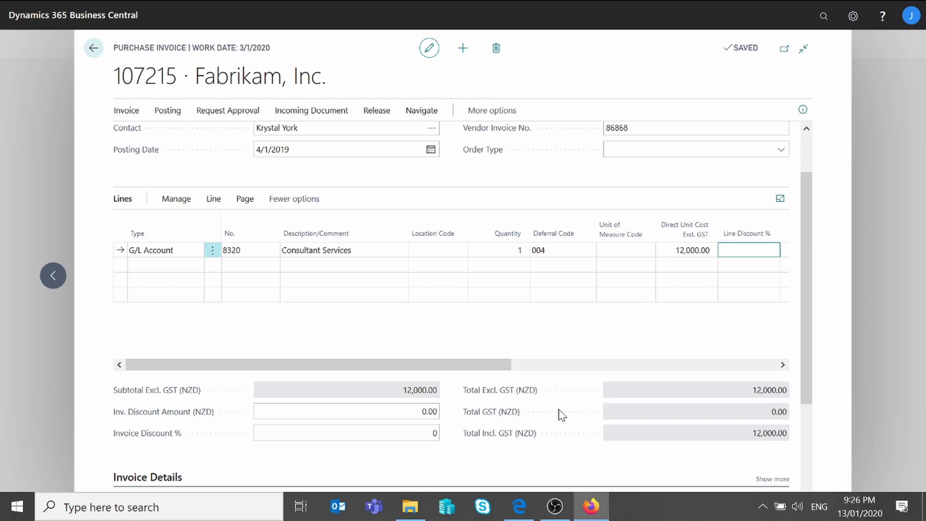
pyautogui.scroll(2, 562, 415)
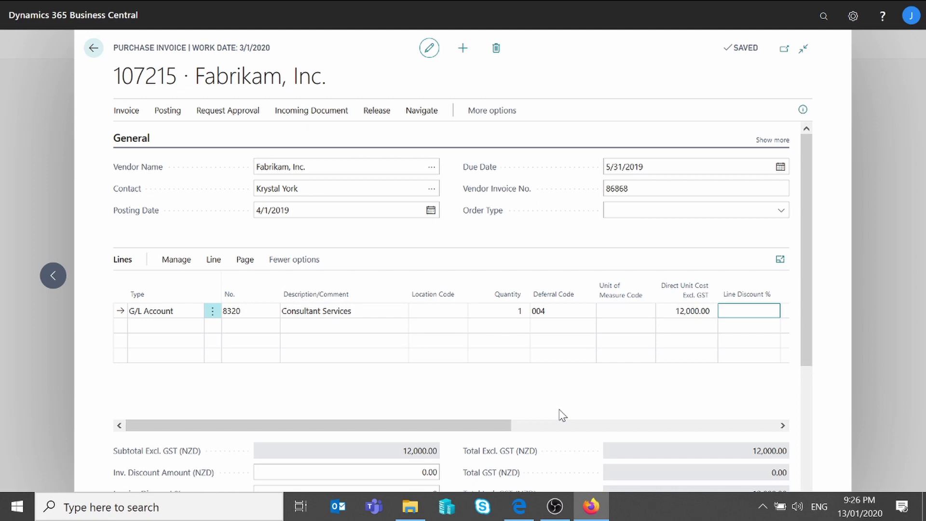
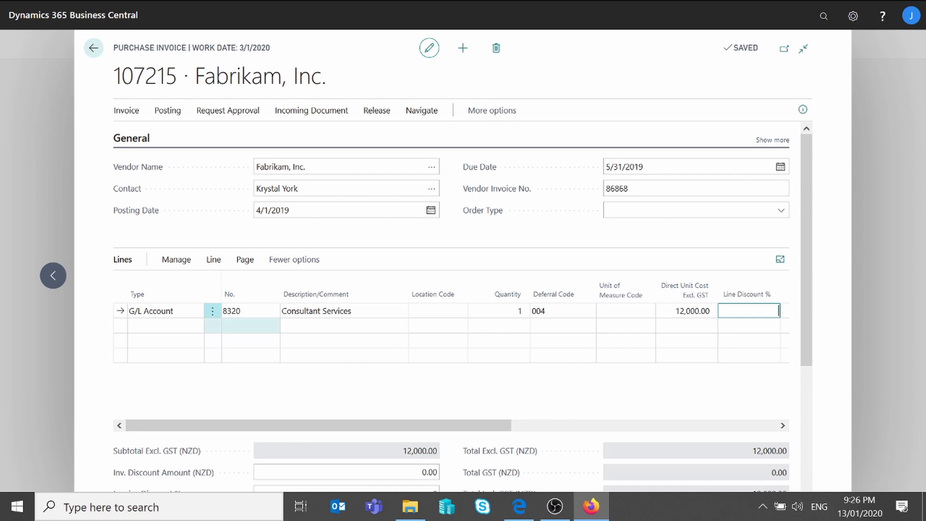
# Open the deferral schedule of the Consultant Services line and review the posting dates, descriptions and amounts of all periods.
pyautogui.click(215, 263)
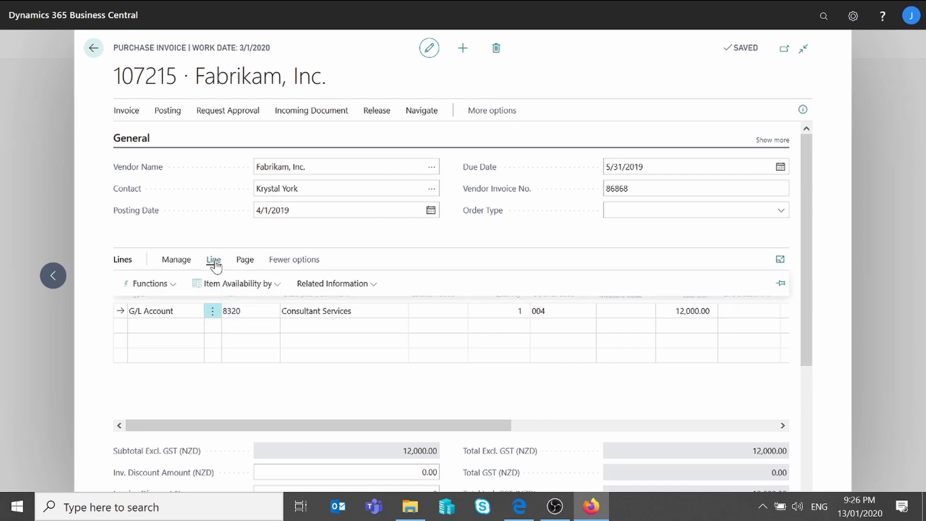
pyautogui.click(322, 285)
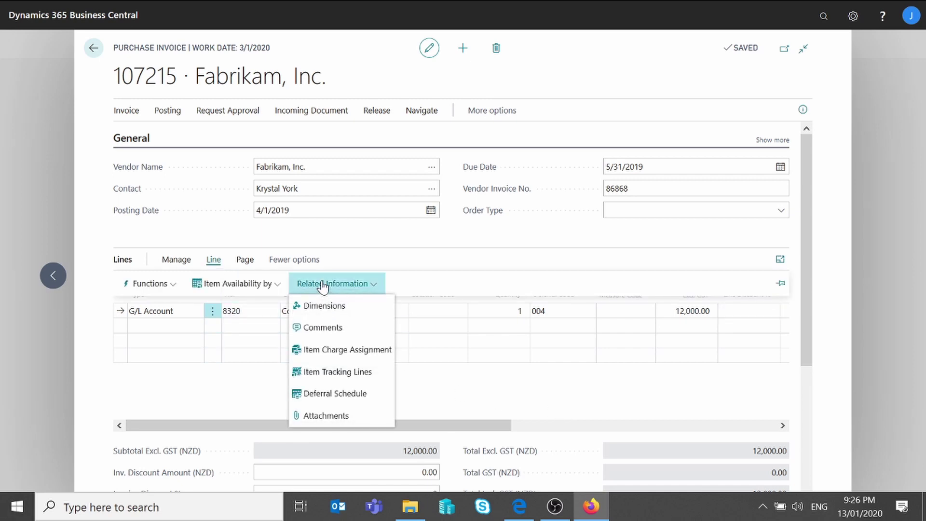
pyautogui.click(337, 394)
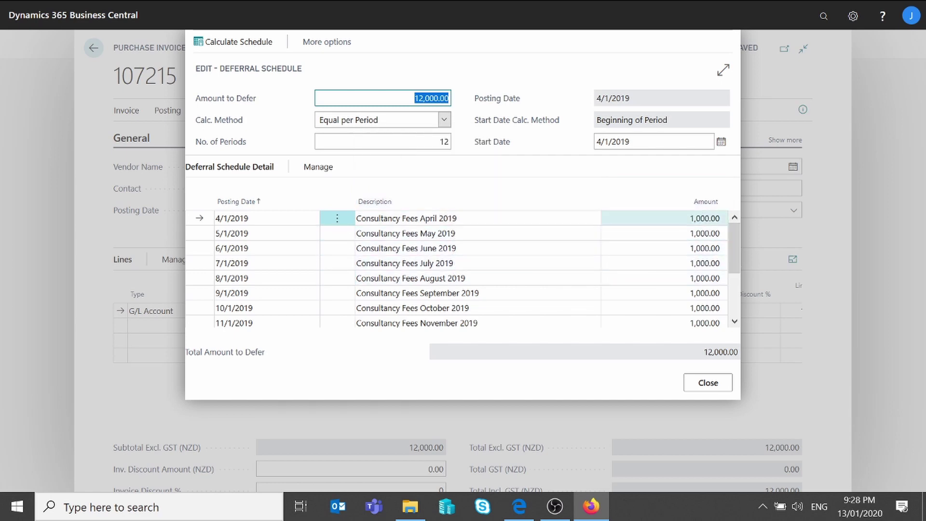
pyautogui.scroll(-3, 658, 279)
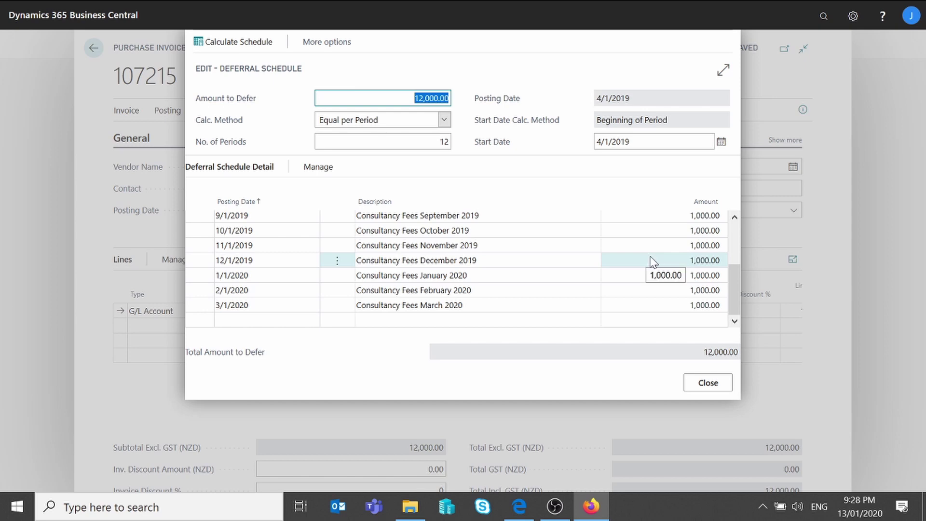
pyautogui.scroll(3, 653, 262)
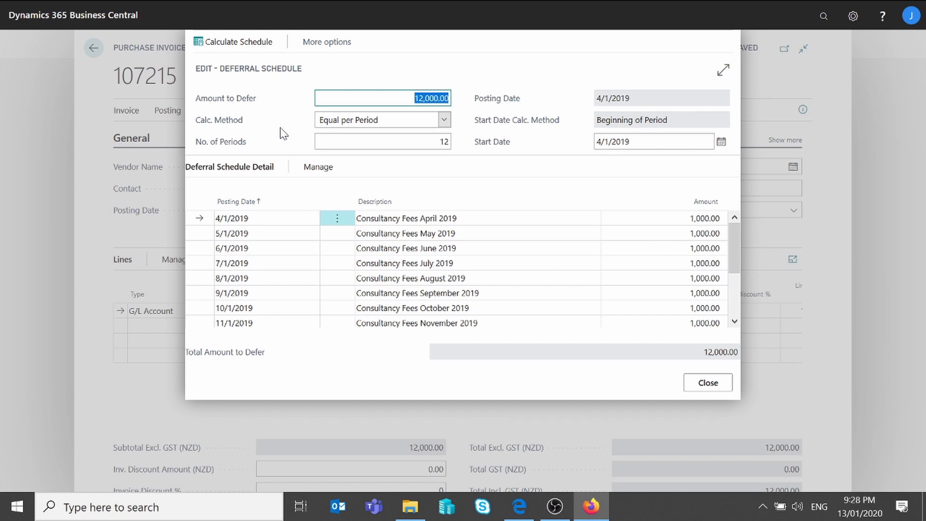
# Change the schedule's calculation method to Days per Period, recalculate the schedule and review the period amounts.
pyautogui.click(444, 120)
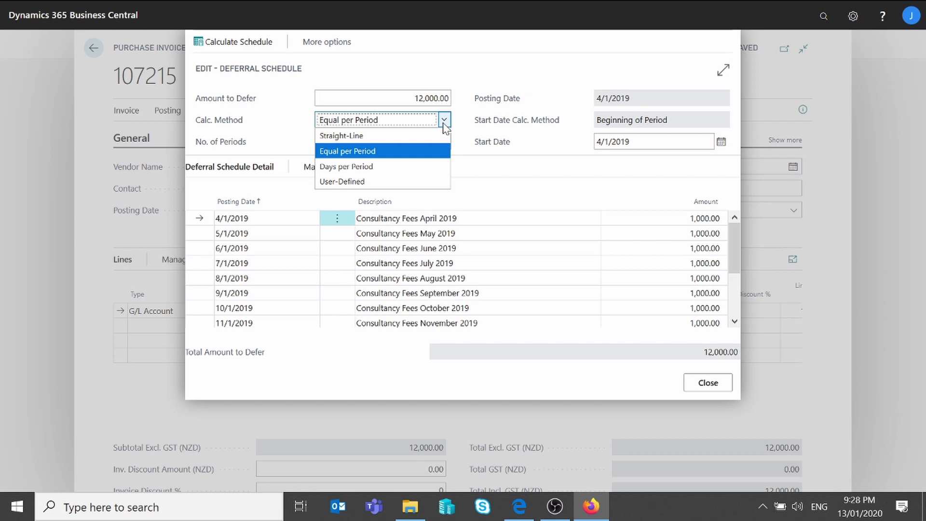
pyautogui.click(389, 167)
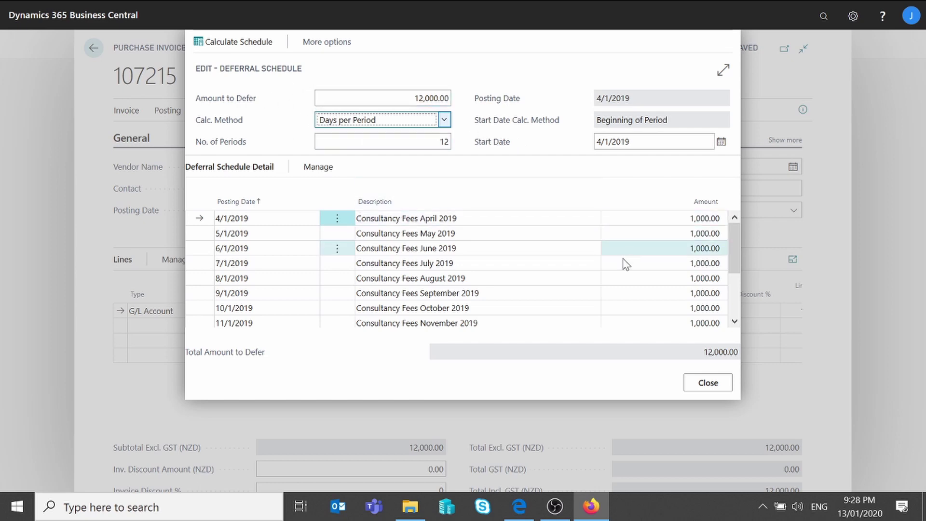
pyautogui.click(211, 47)
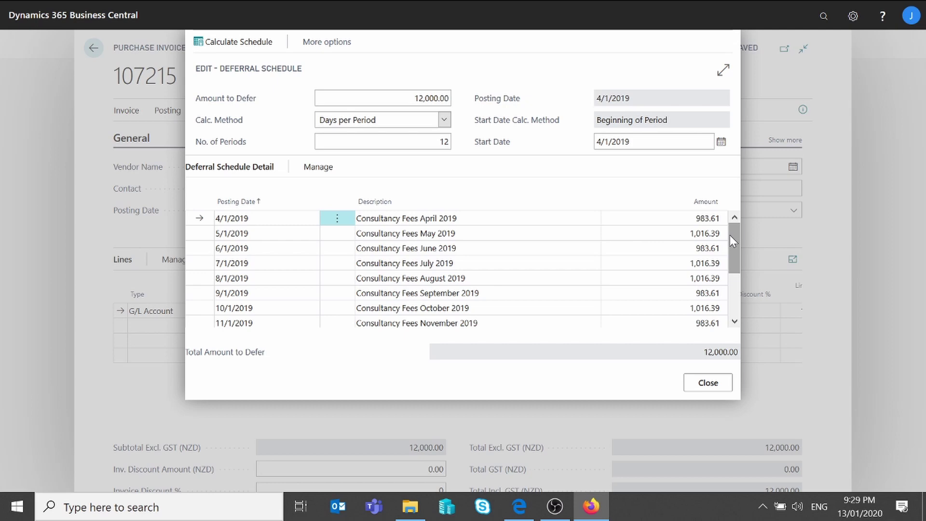
pyautogui.moveTo(731, 240); pyautogui.dragTo(734, 278)
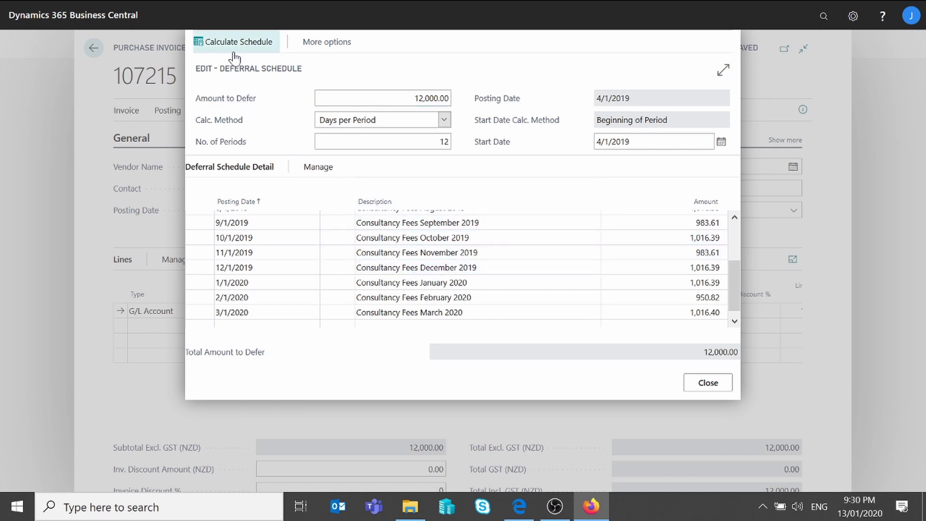
# Set the calculation method to Equal per Period, recalculate the deferral schedule and close it.
pyautogui.click(444, 120)
pyautogui.click(410, 151)
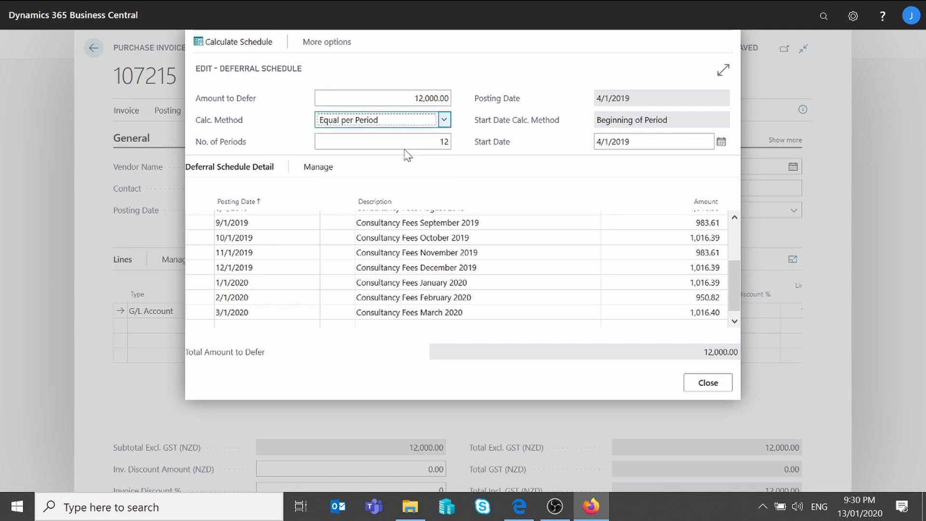
pyautogui.scroll(3, 474, 231)
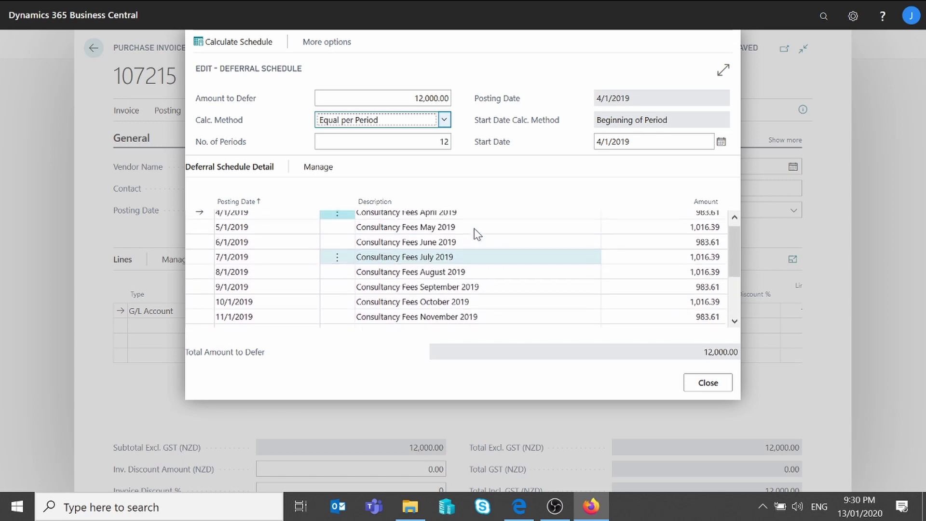
pyautogui.click(240, 42)
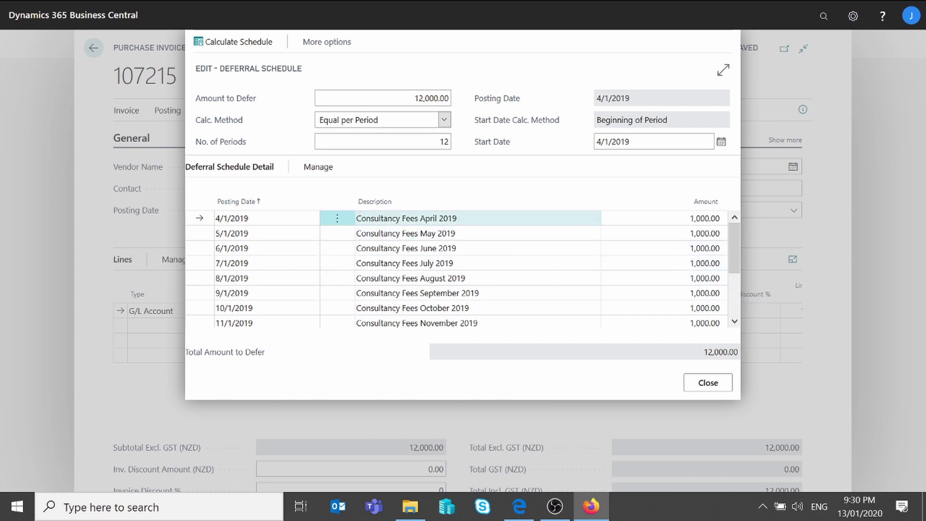
pyautogui.click(700, 384)
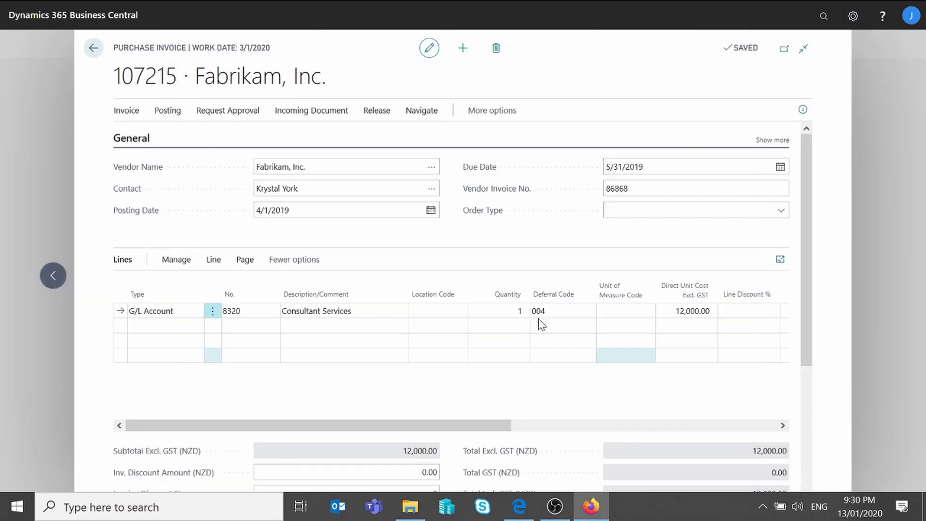
# Post the Fabrikam, Inc. purchase invoice and open the resulting posted invoice.
pyautogui.click(167, 110)
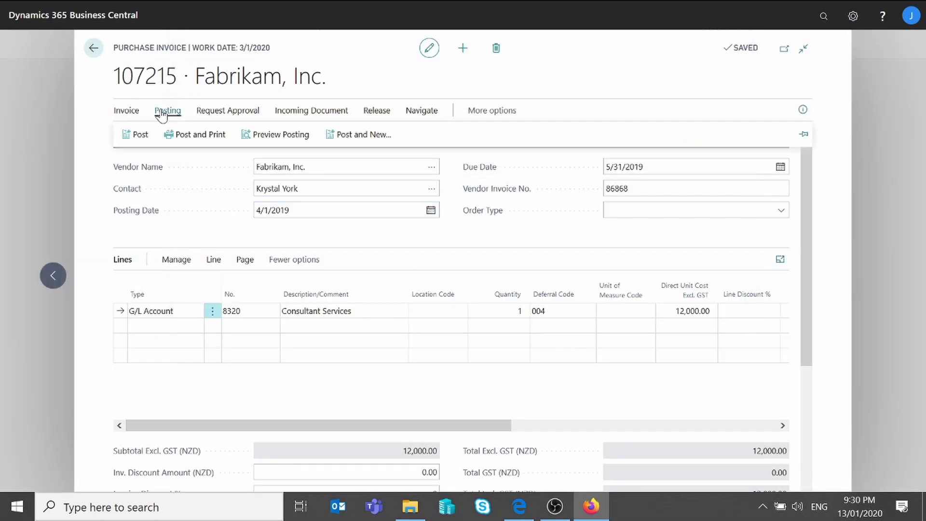
pyautogui.click(142, 135)
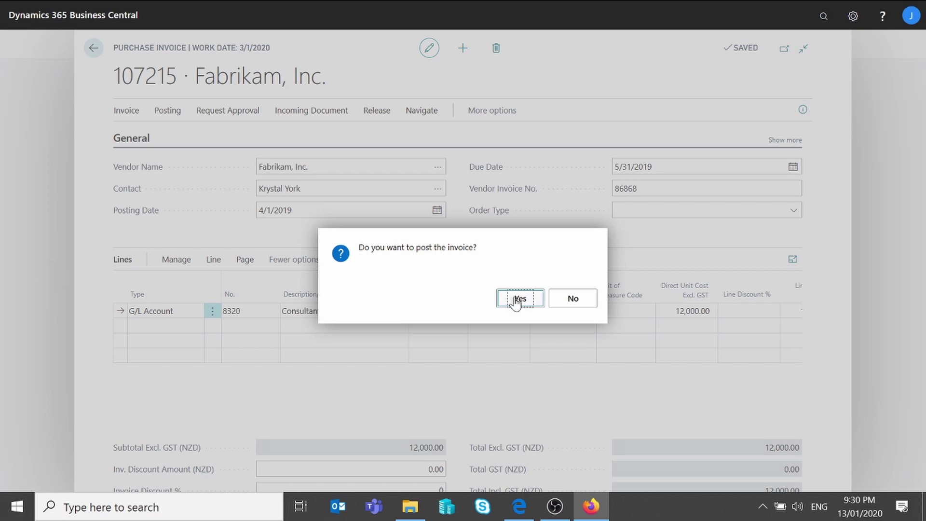
pyautogui.click(518, 299)
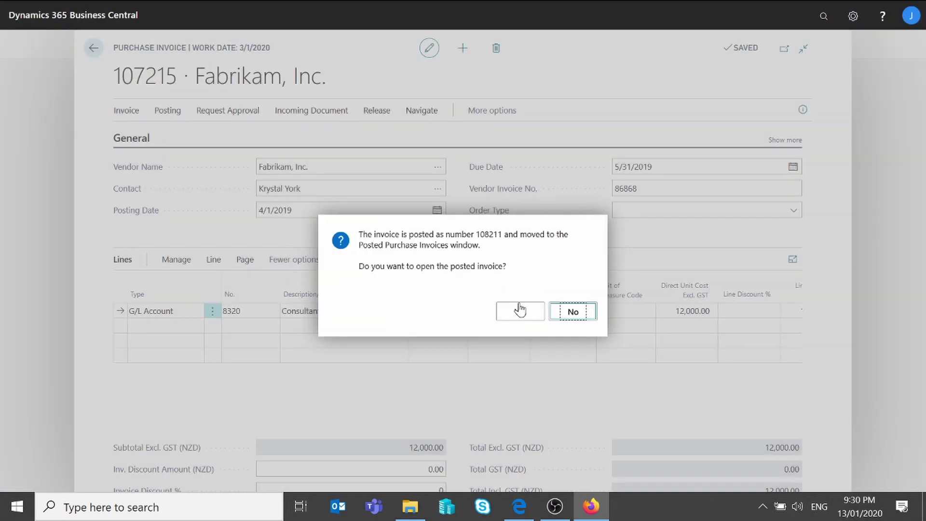
pyautogui.click(520, 311)
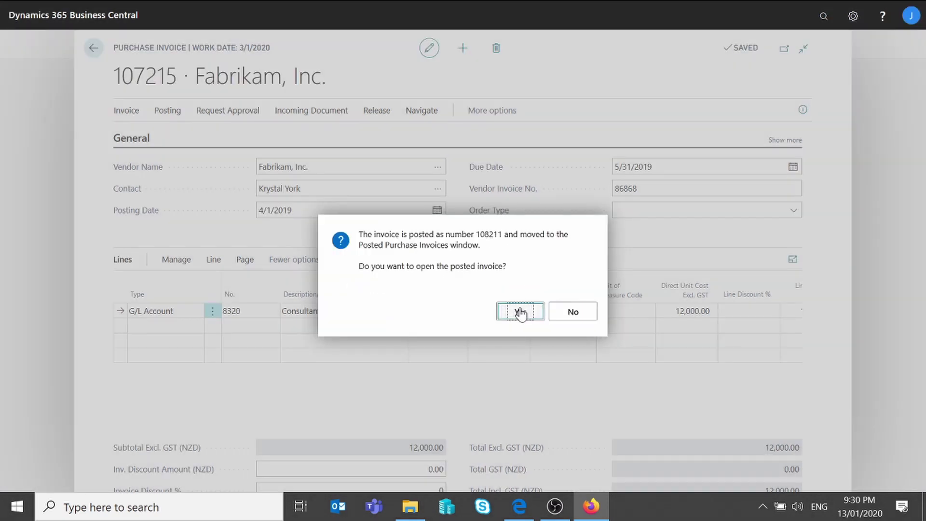
pyautogui.click(520, 312)
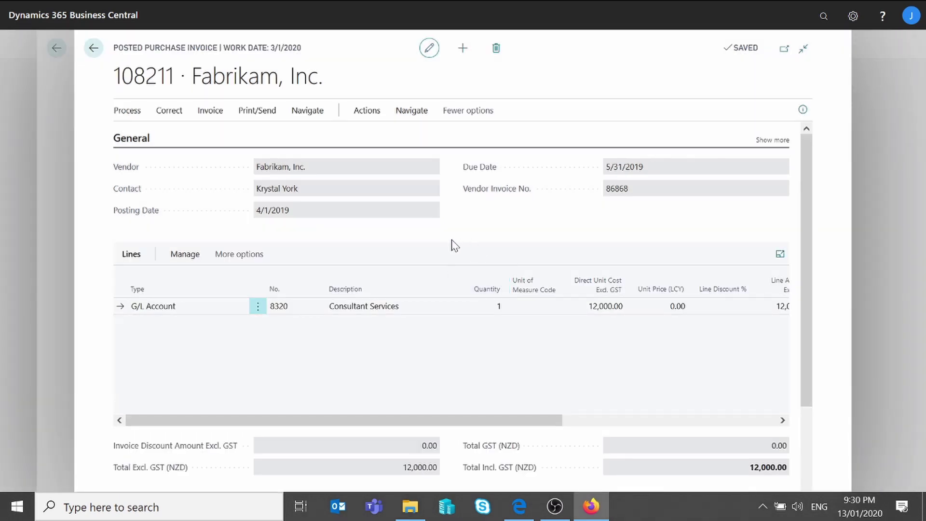
# Find the entries related to the posted invoice with Navigate and open its G/L entries.
pyautogui.click(367, 114)
pyautogui.click(251, 135)
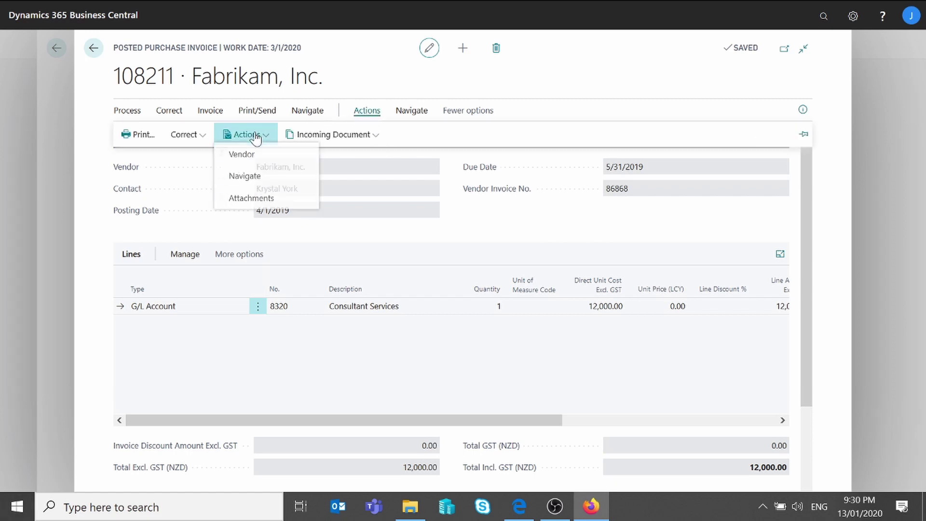
pyautogui.click(251, 187)
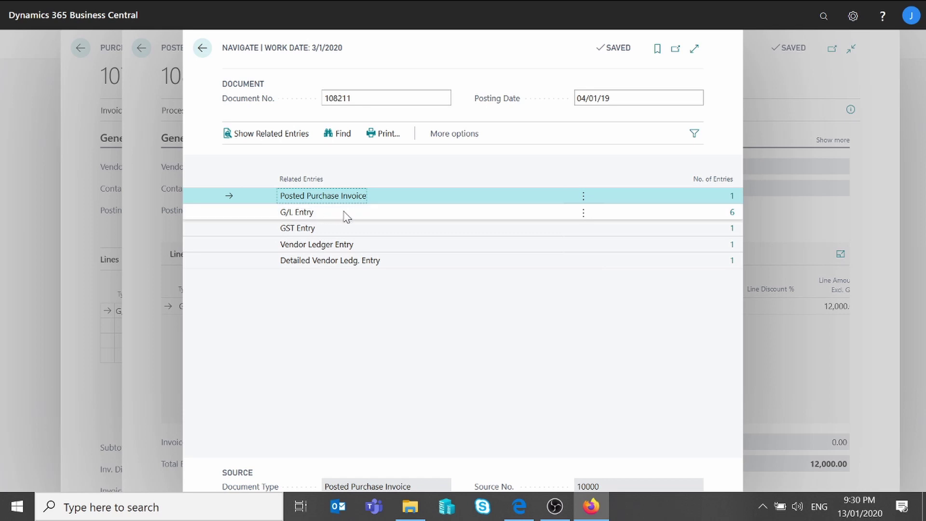
pyautogui.click(730, 220)
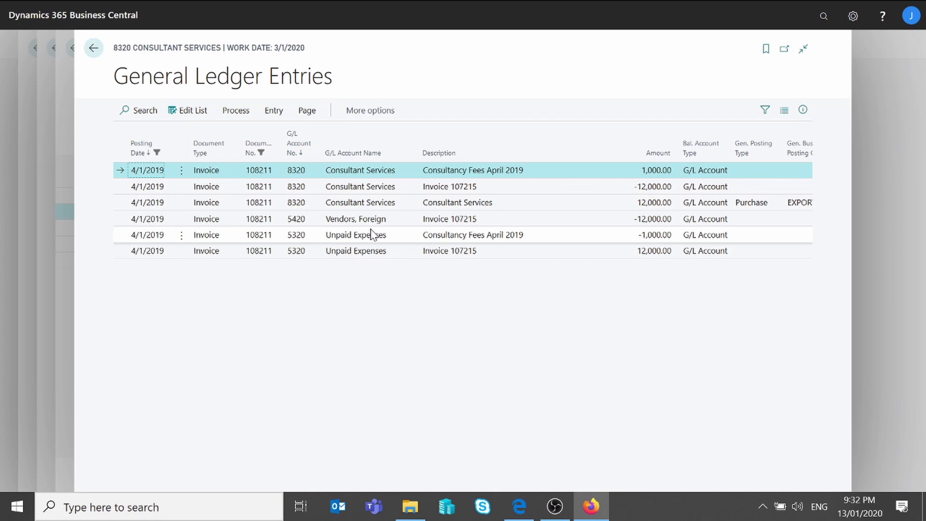
# Remove the posting date filter from the general ledger entries and review the monthly deferral entries on Consultant Services and Unpaid Expenses.
pyautogui.click(766, 110)
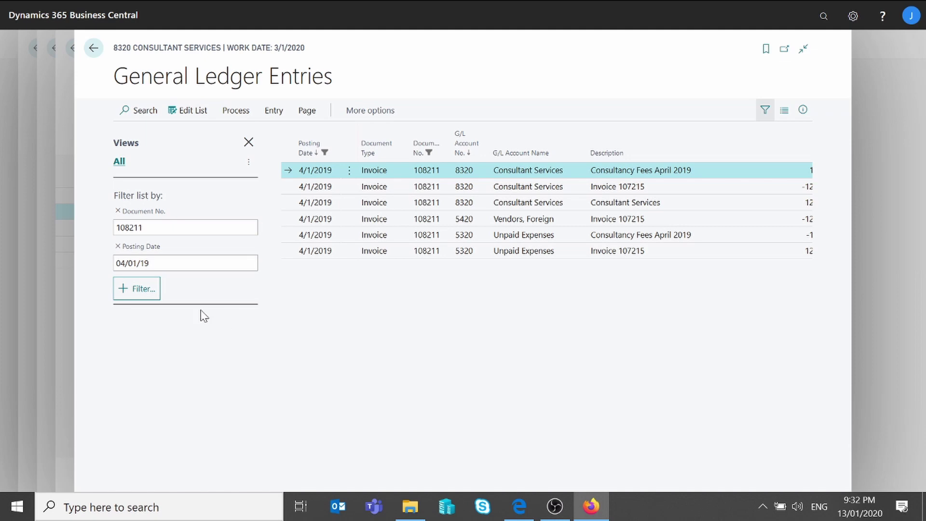
pyautogui.click(118, 247)
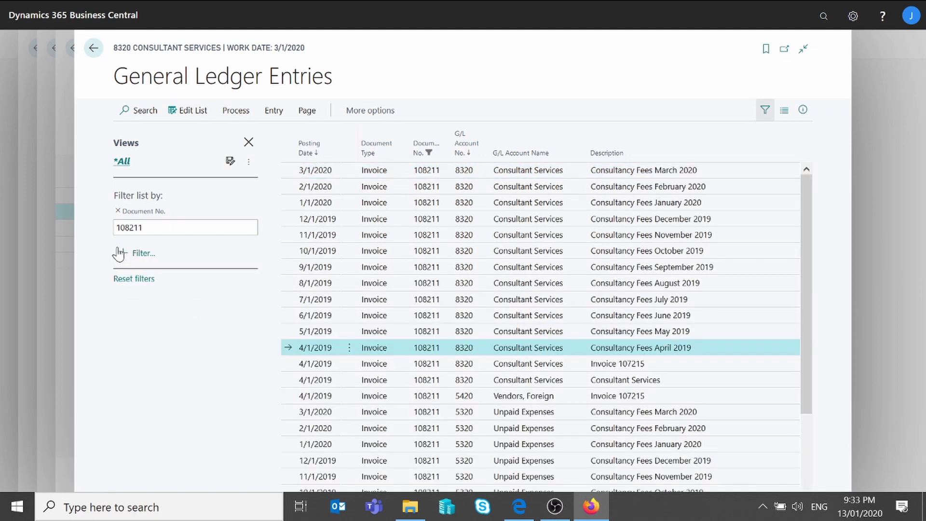
pyautogui.click(248, 143)
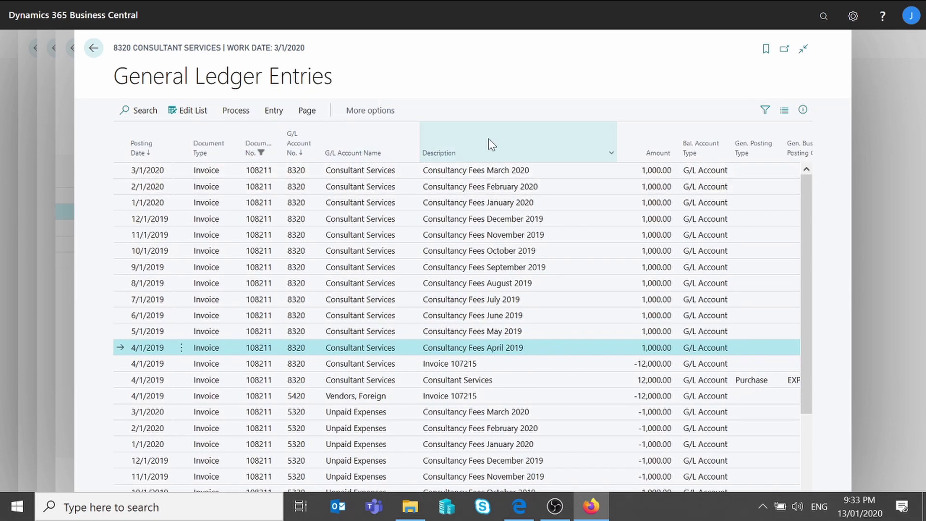
pyautogui.click(538, 337)
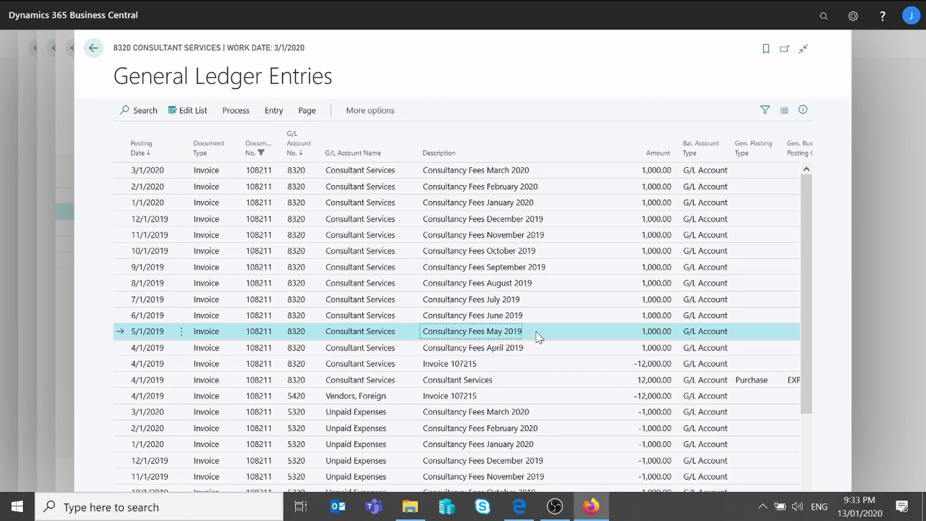
pyautogui.scroll(-5, 539, 338)
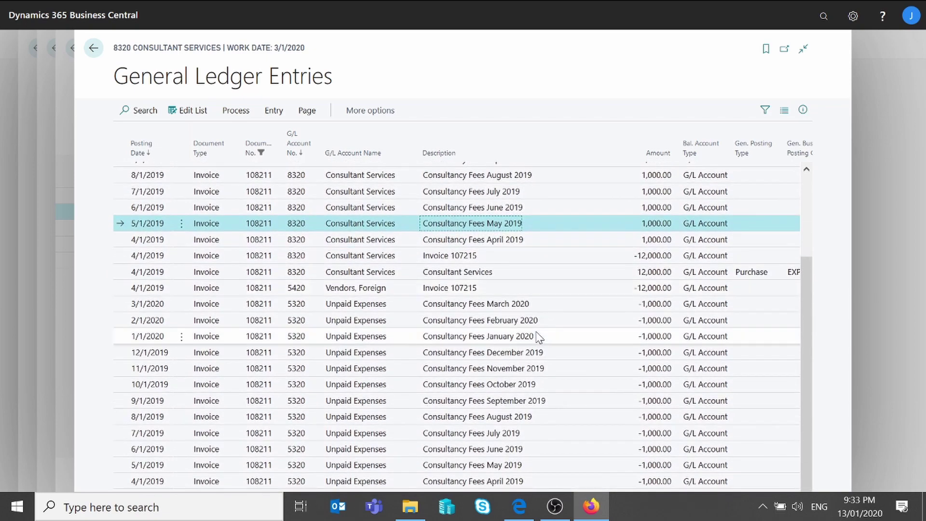